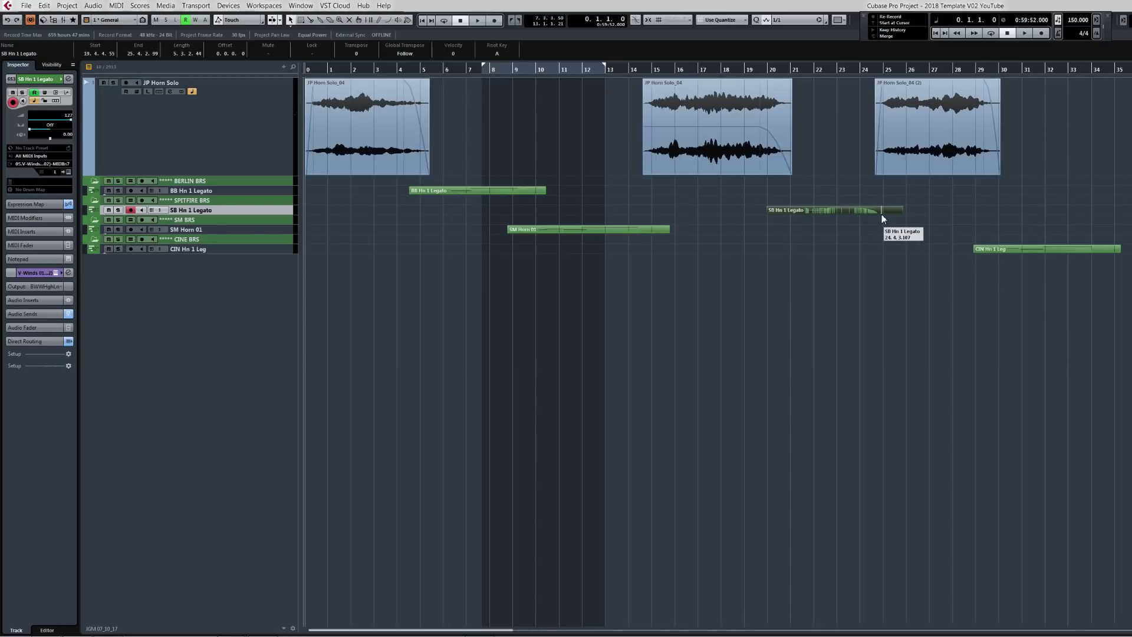
Examine the notes and controller curves of the SB Hn 1 Legato and CIN Hn 1 Leg parts in the Key Editor.
double_click(861, 207)
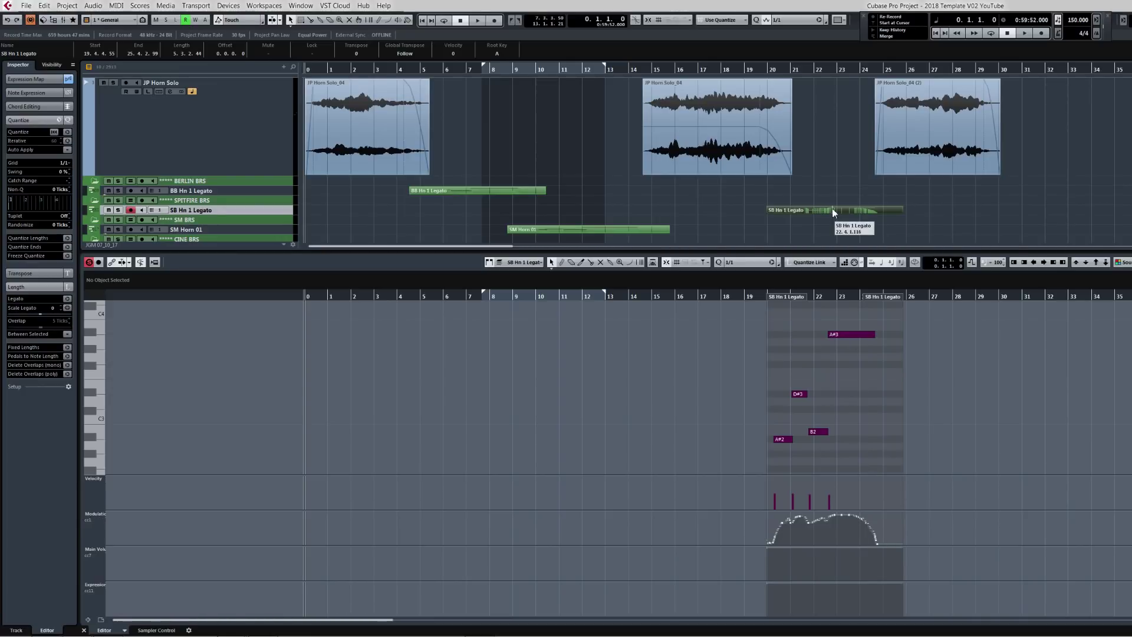
key(Return)
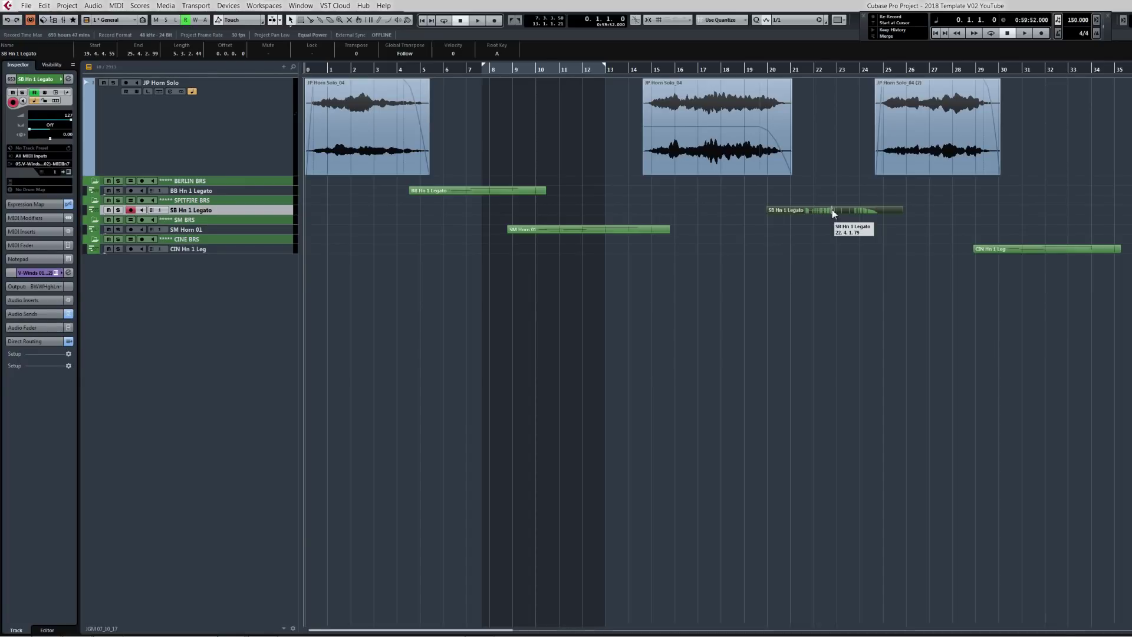
click(996, 250)
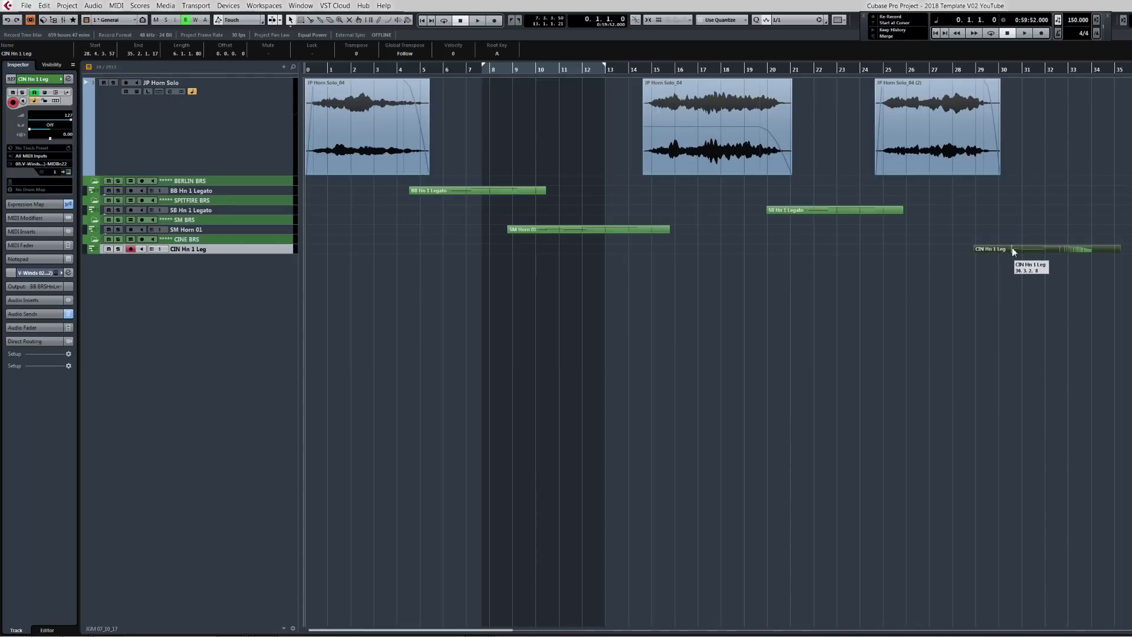
double_click(1012, 247)
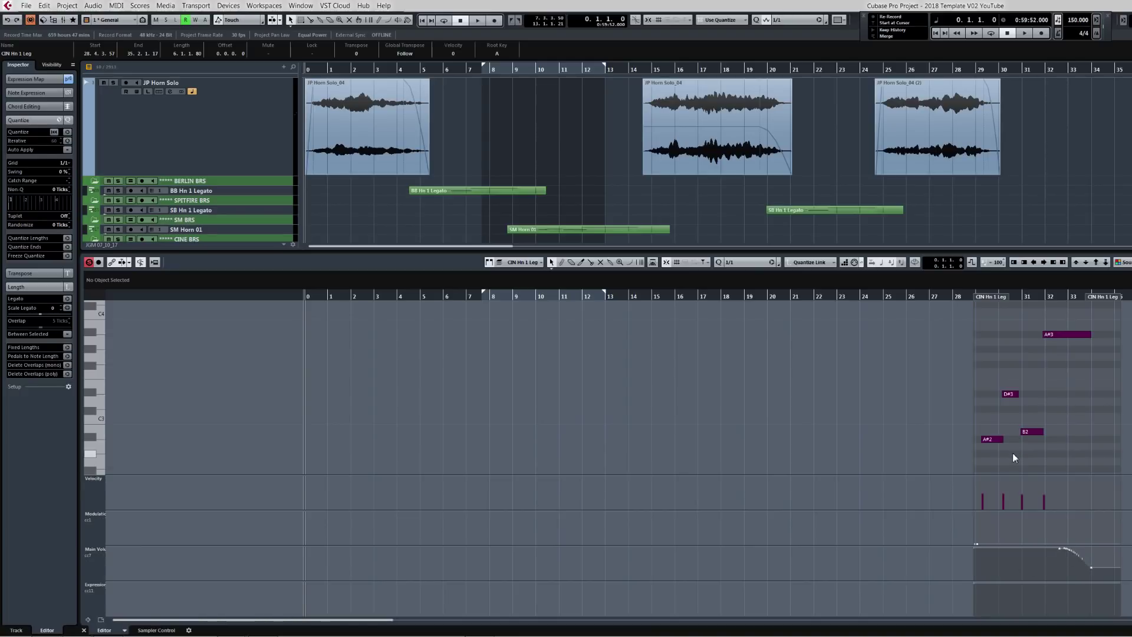
key(ctrl+e)
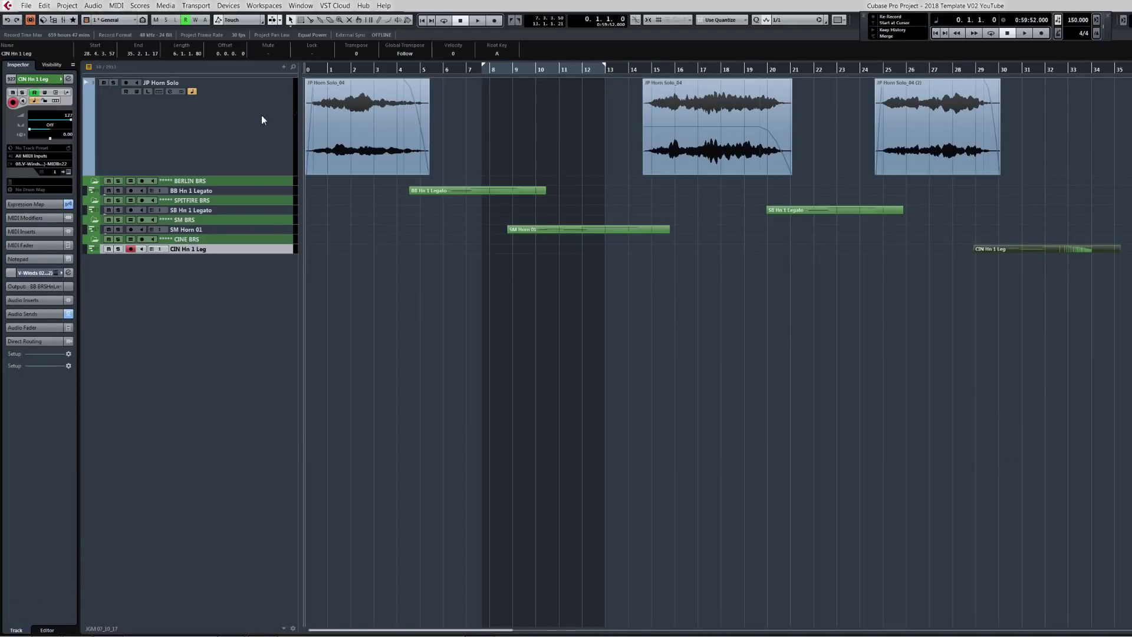
Switch the track visibility configuration to bring back the full template track list.
click(262, 119)
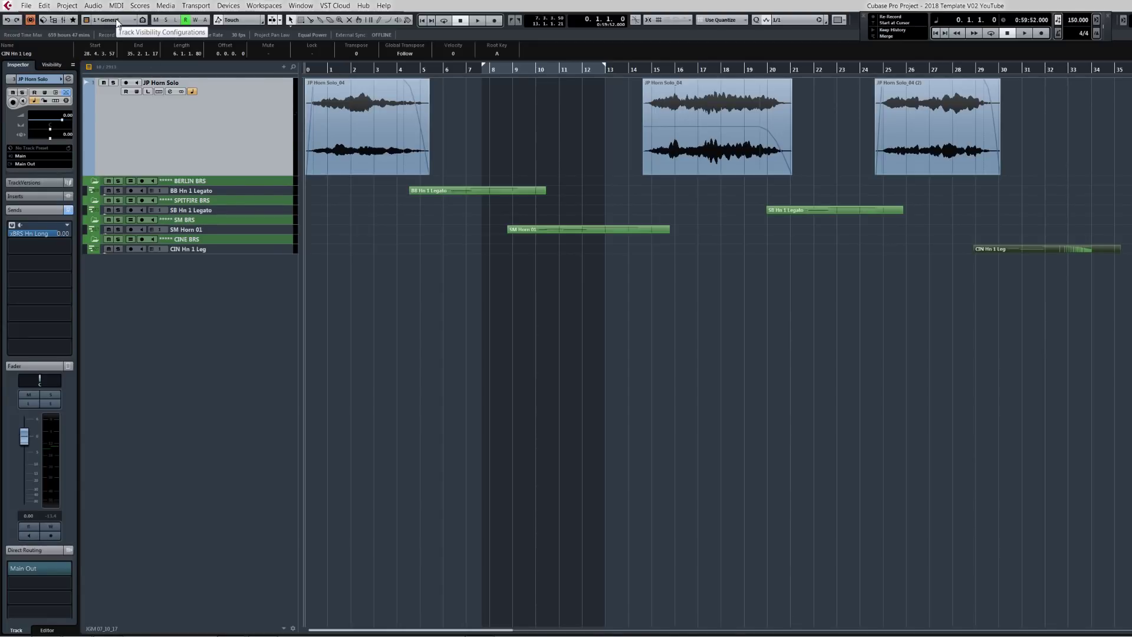
click(117, 22)
click(214, 110)
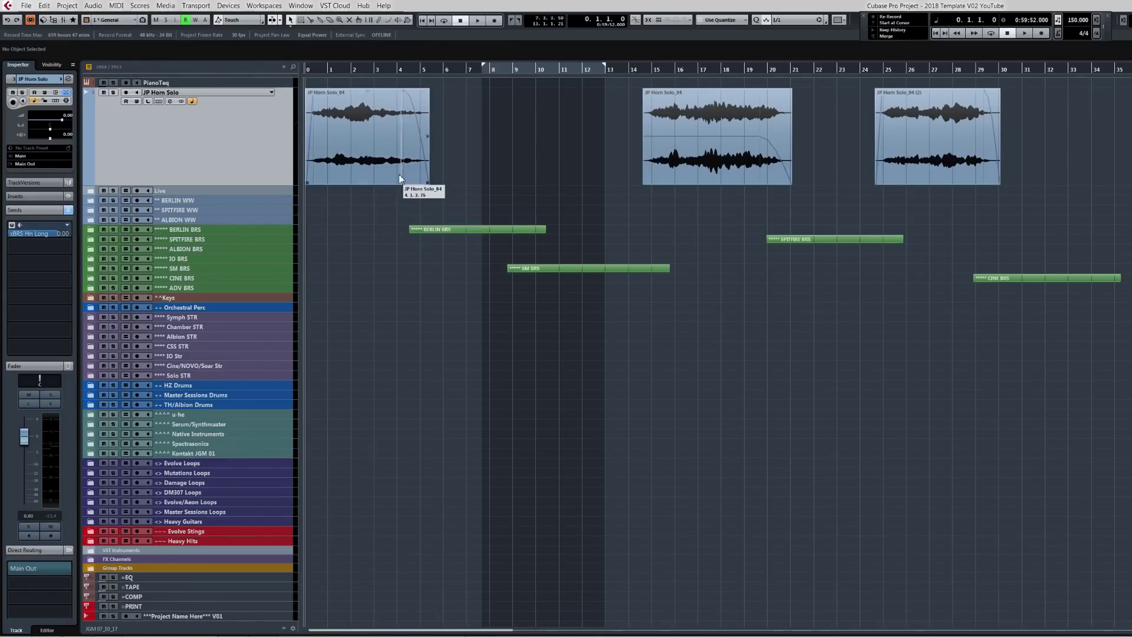
Mute all the audio events and MIDI parts in the project and shrink the JP Horn Solo track to minimum height.
drag(918, 162, 353, 306)
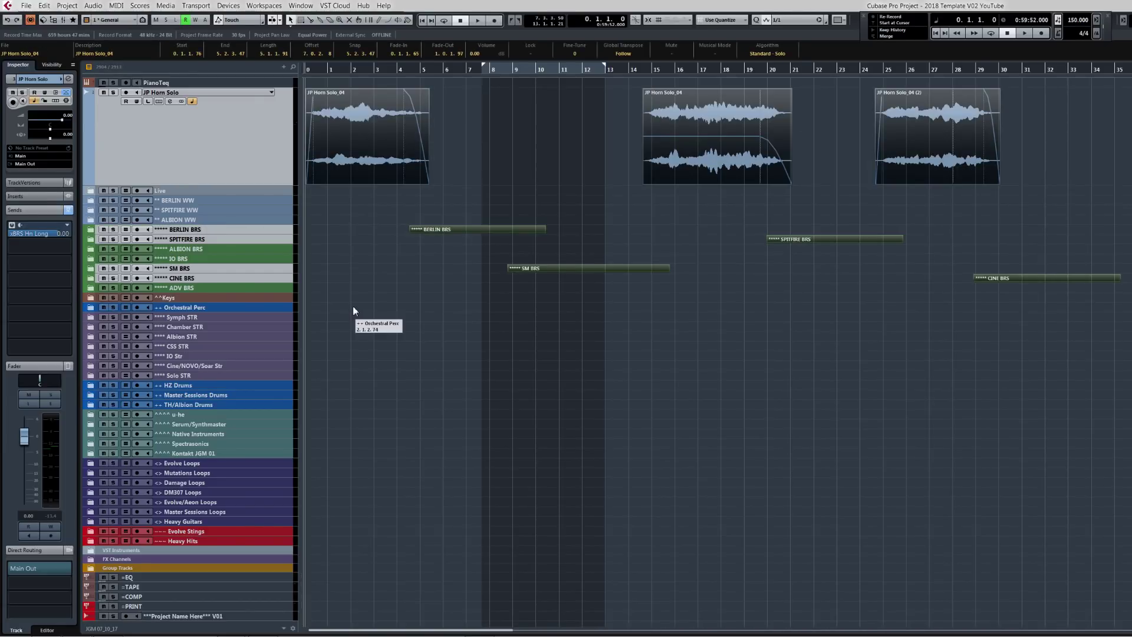
key(shift+m)
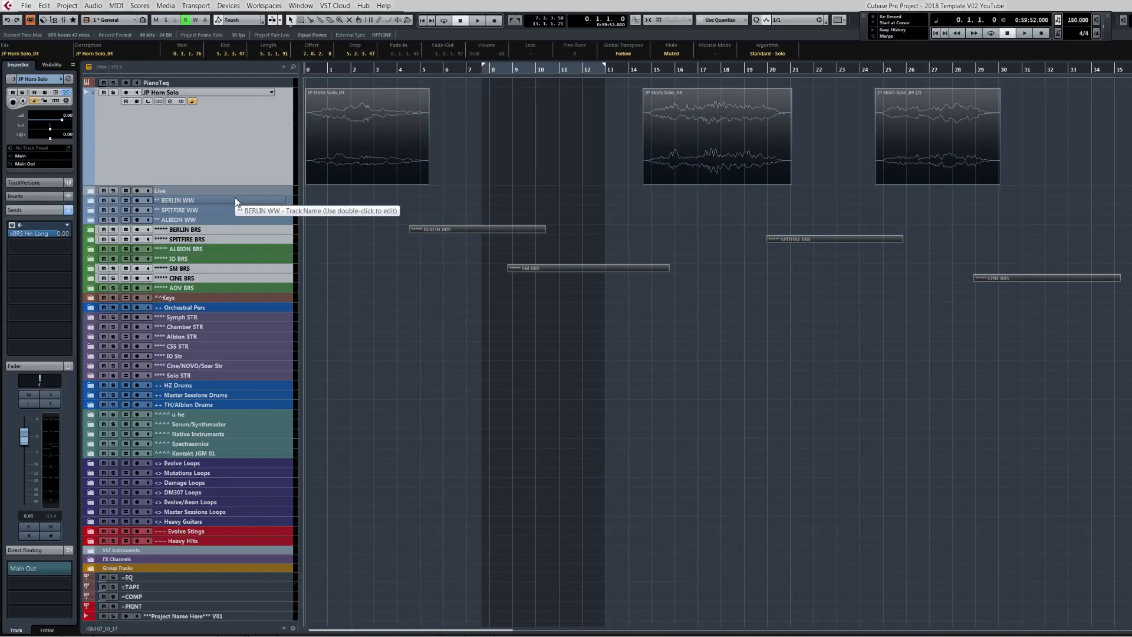
click(187, 231)
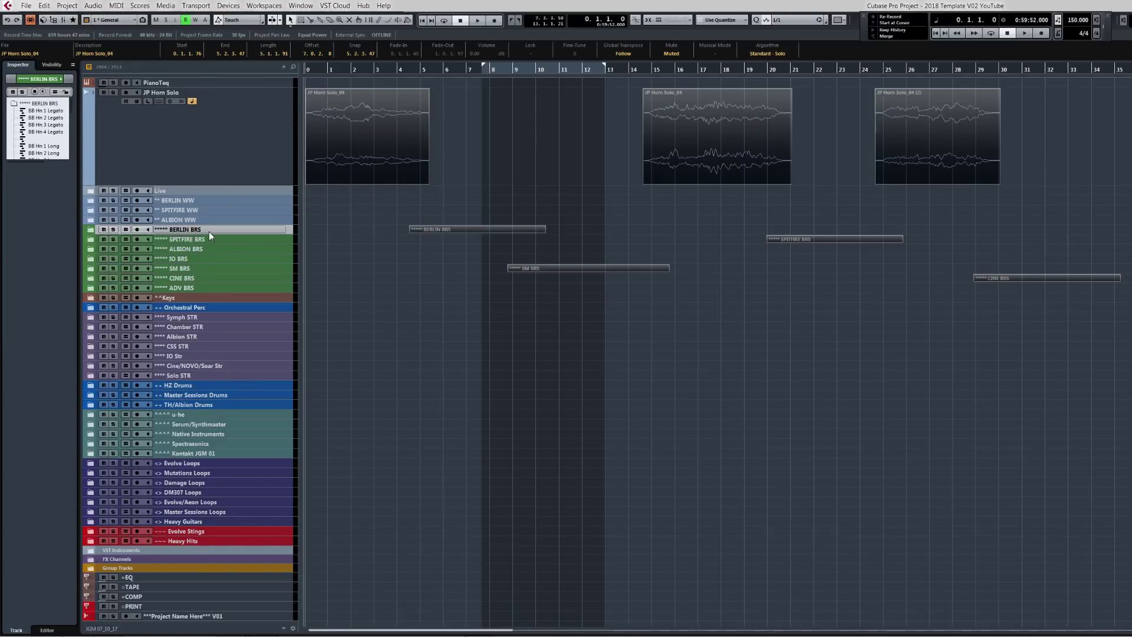
click(176, 151)
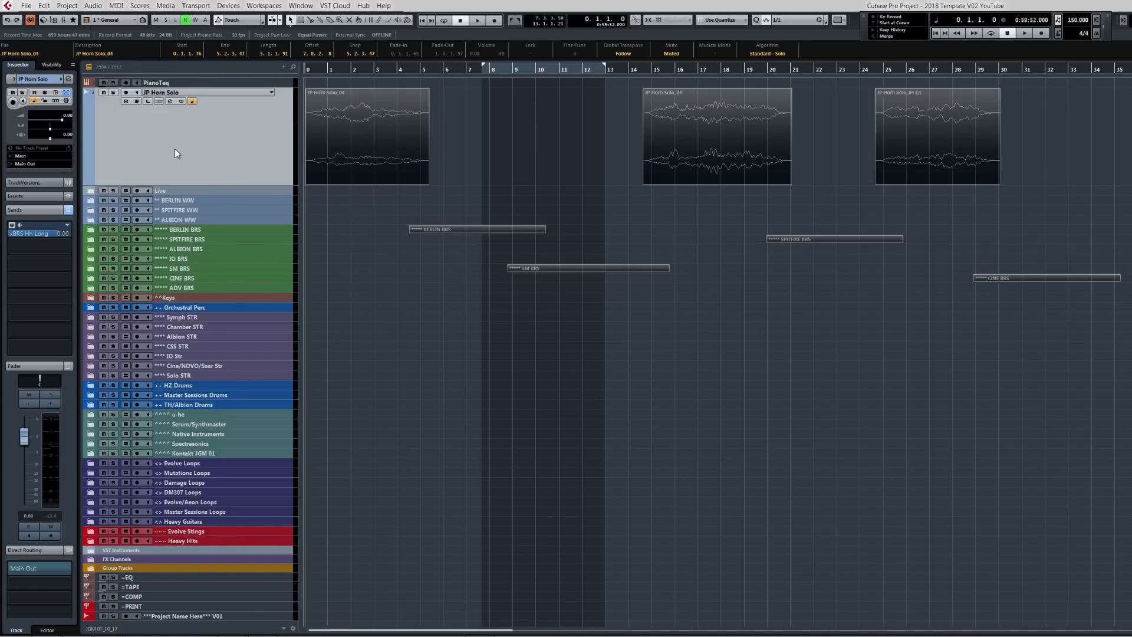
key(ctrl+alt+e)
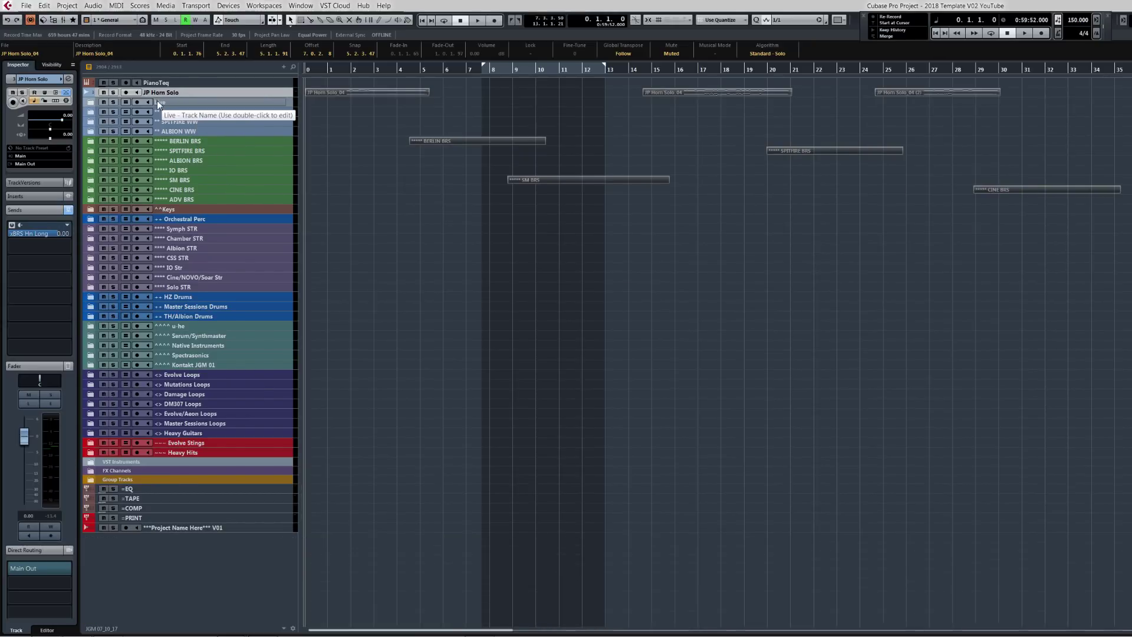
Expand the BERLIN BRS folder and look through its horn and trumpet tracks.
click(189, 144)
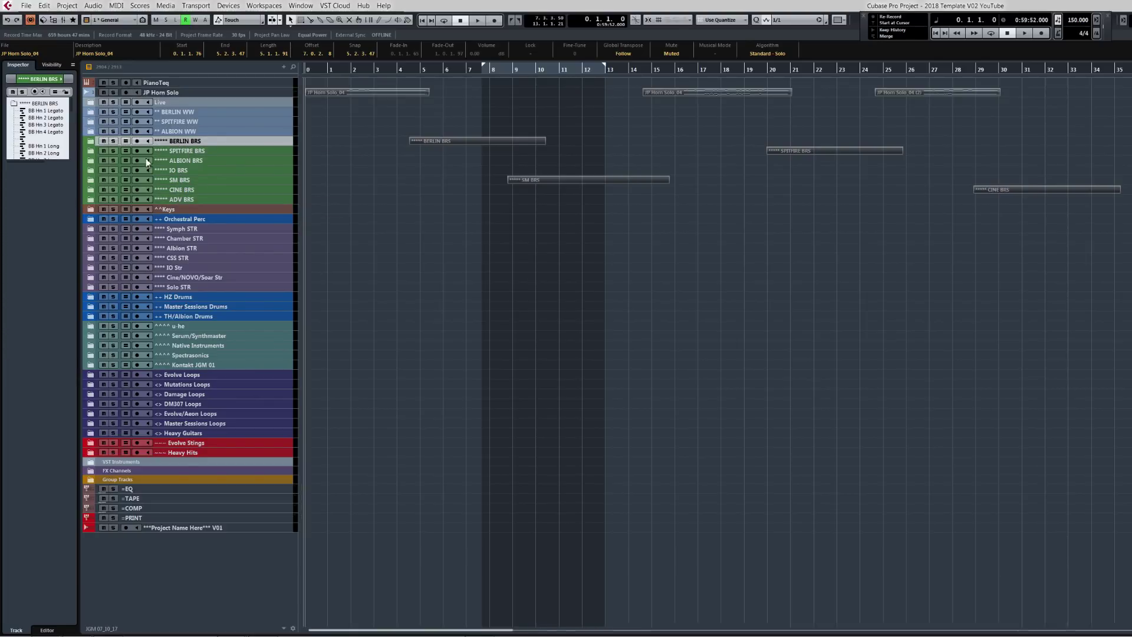
click(88, 143)
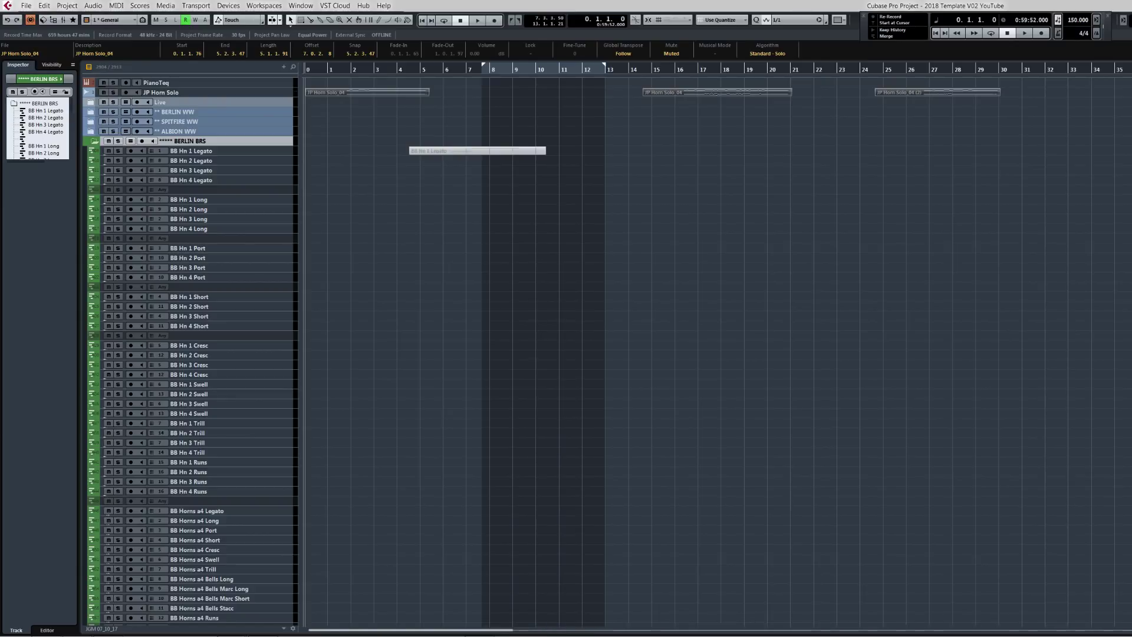
scroll(539, 352, down, 5)
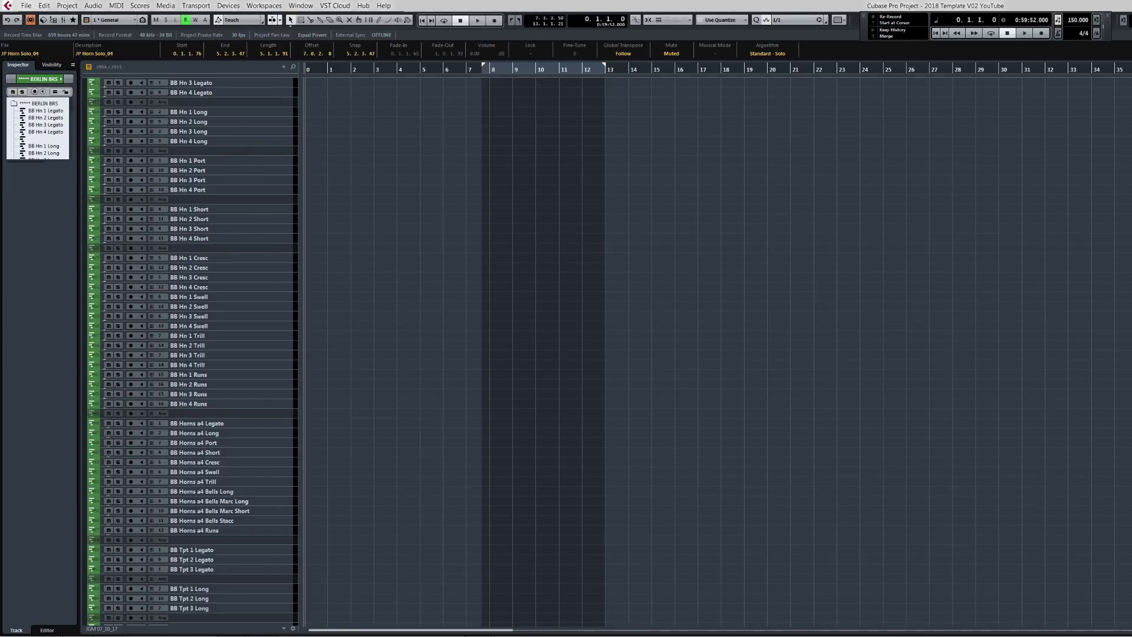
scroll(190, 352, up, 3)
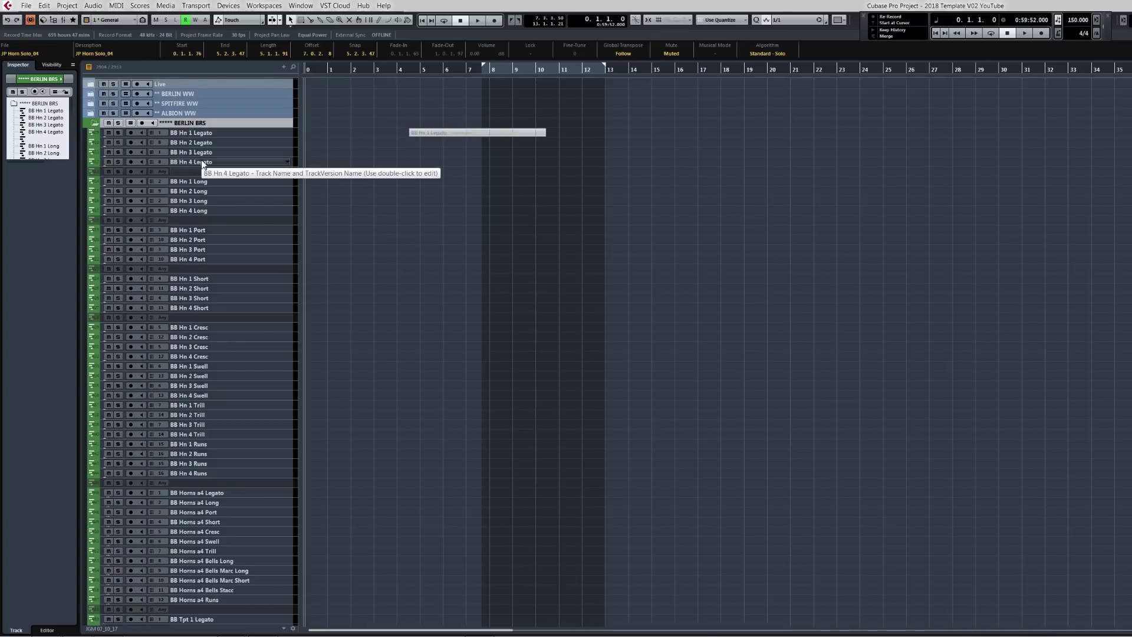
Unmute the BB Hn 1 Legato part and audition it with its track soloed.
click(449, 135)
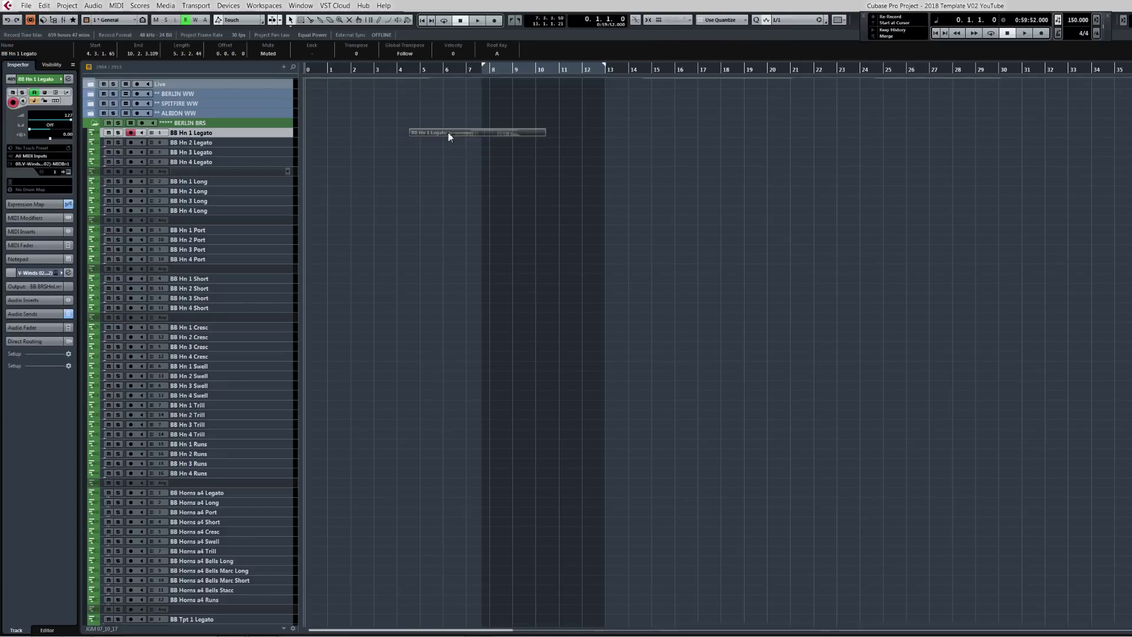
key(shift+u)
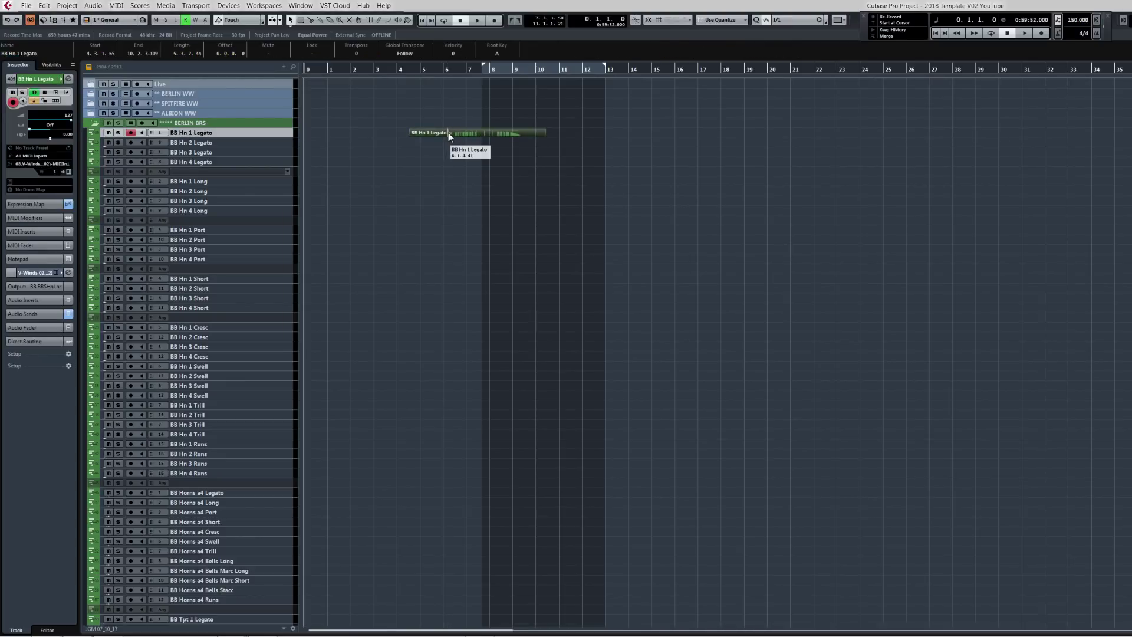
key(s)
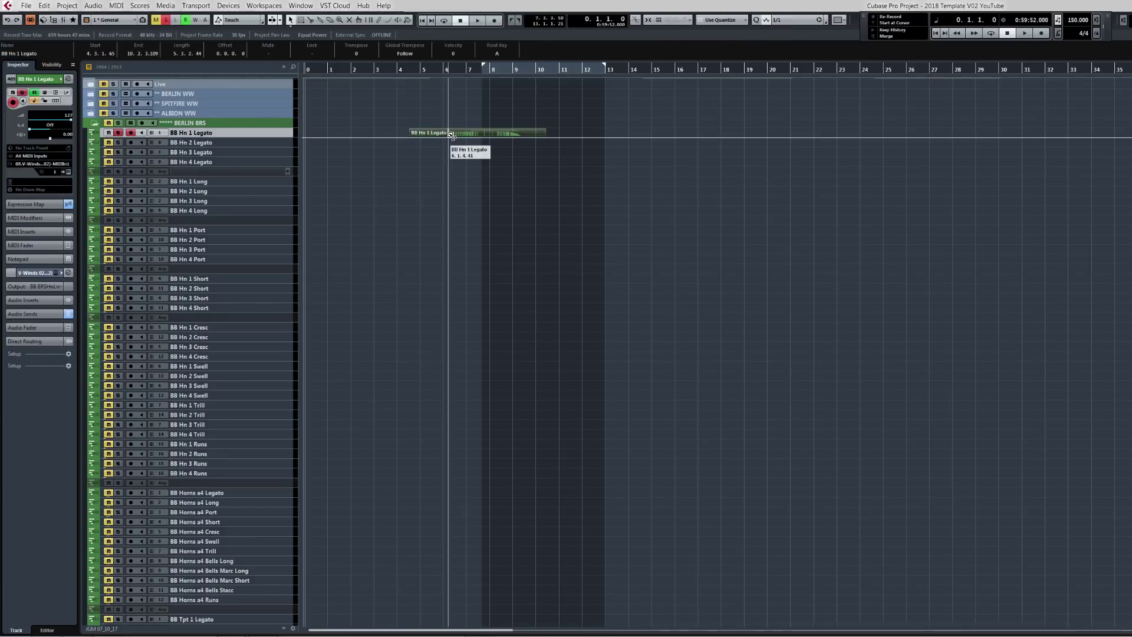
key(l)
key(space)
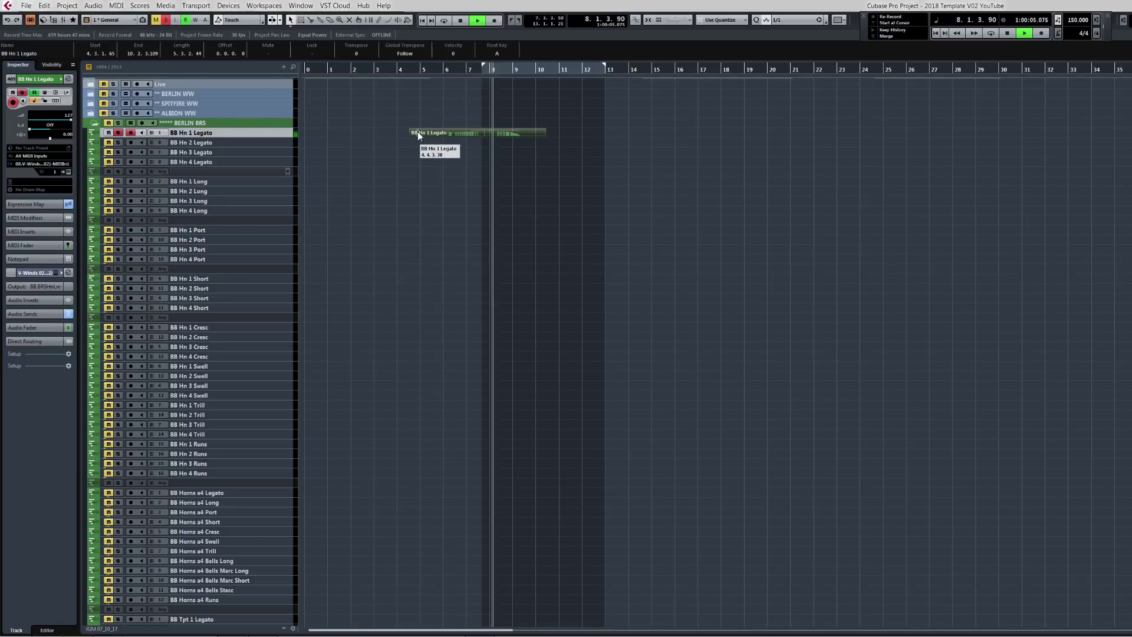
key(space)
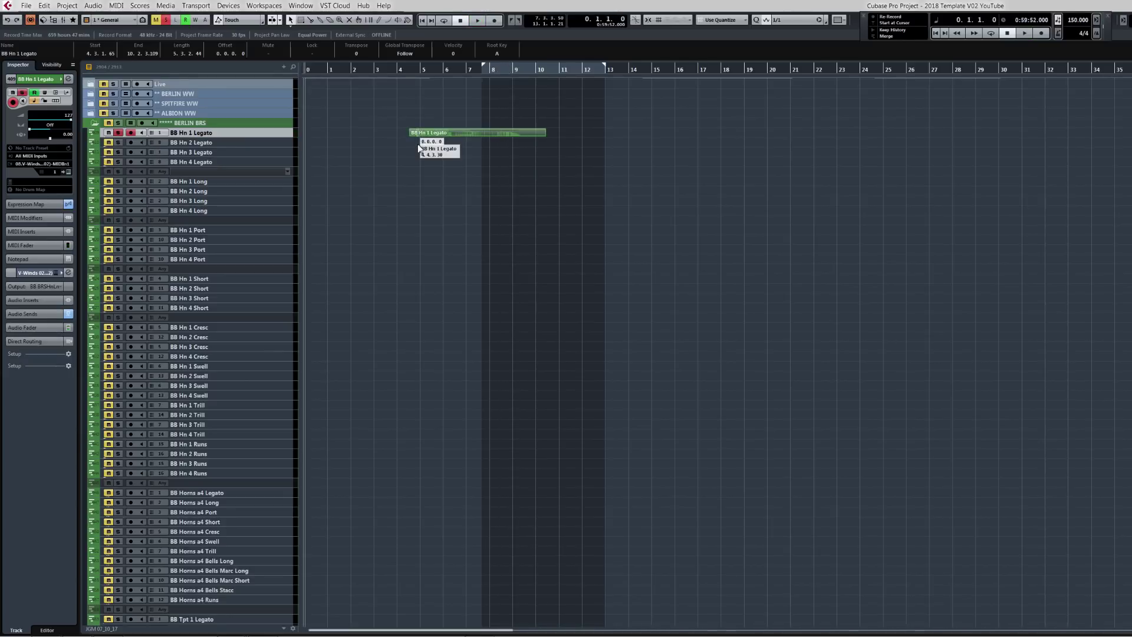
Copy the BB Hn 1 Legato part to the BB Hn 2 Legato track at the same position and audition that track soloed.
drag(418, 138, 420, 144)
key(Escape)
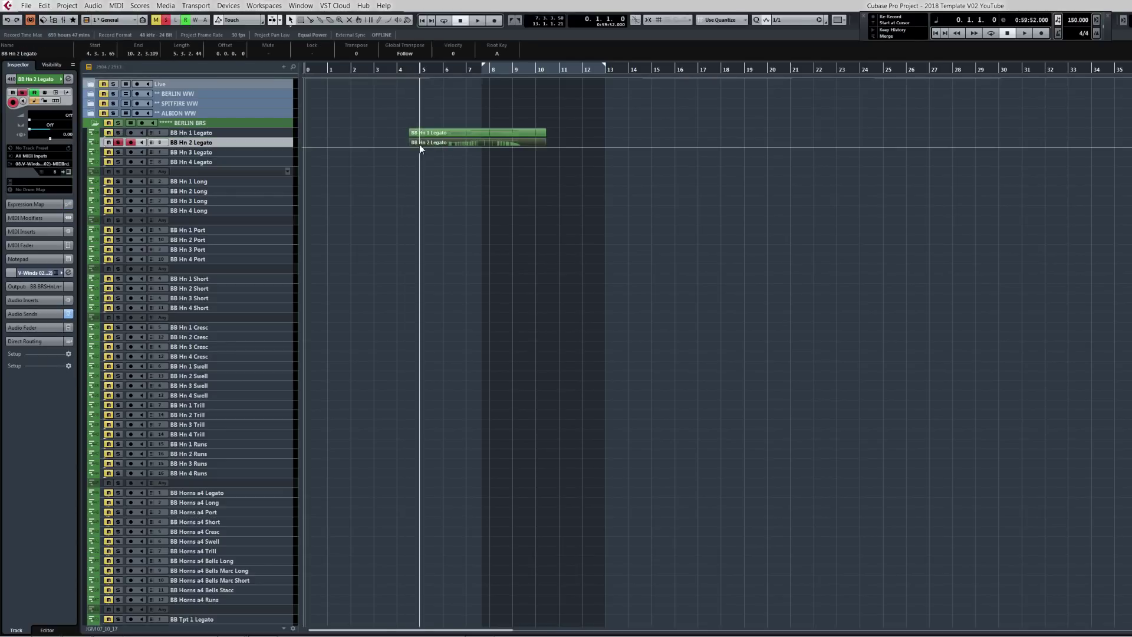
key(s)
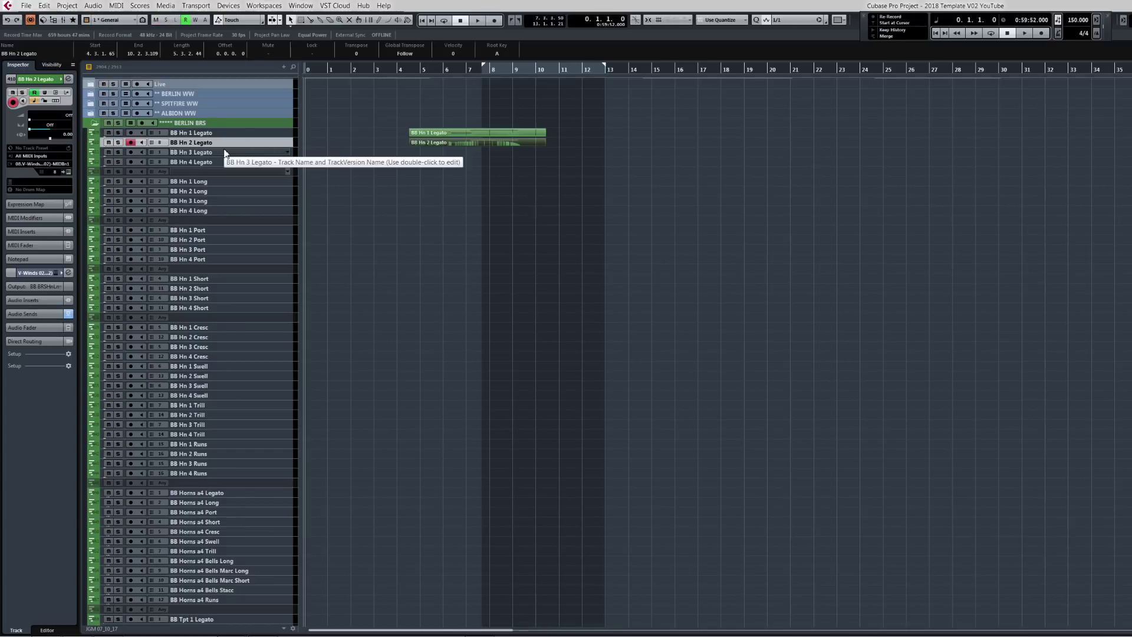
key(s)
key(space)
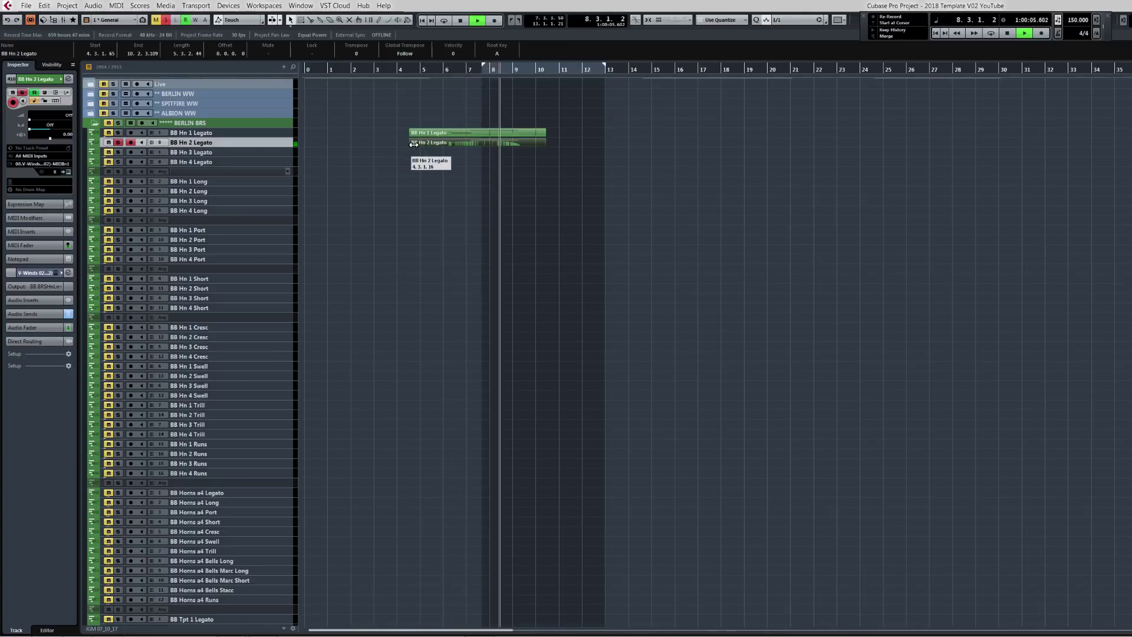
key(space)
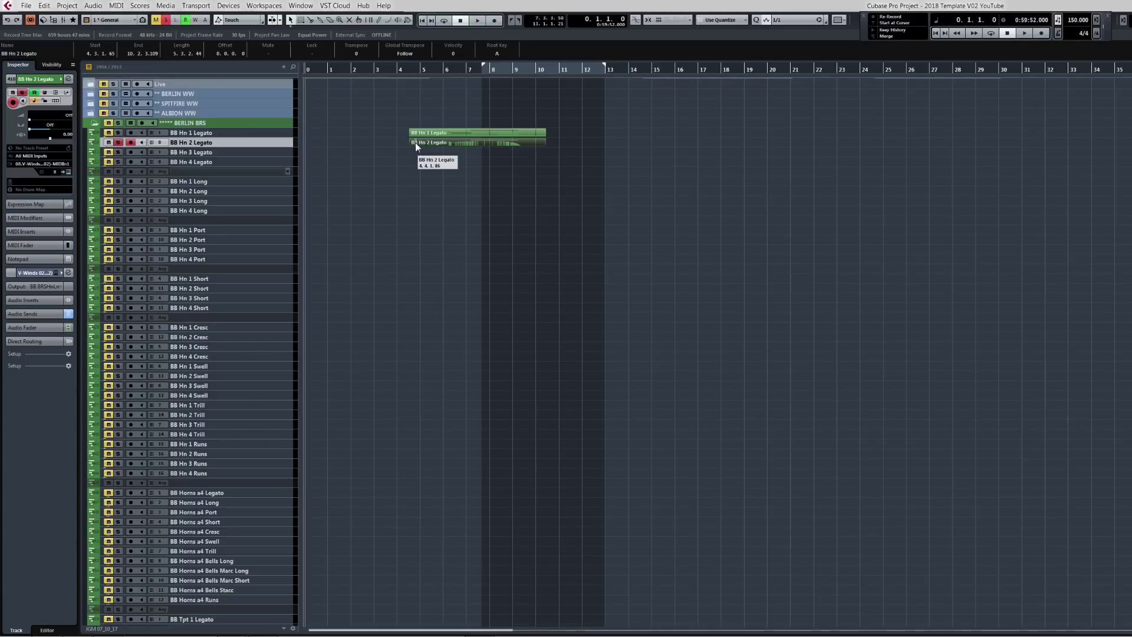
Copy the BB Hn 2 Legato part to the BB Hn 3 Legato track at the same position and audition that track soloed.
drag(415, 142, 416, 151)
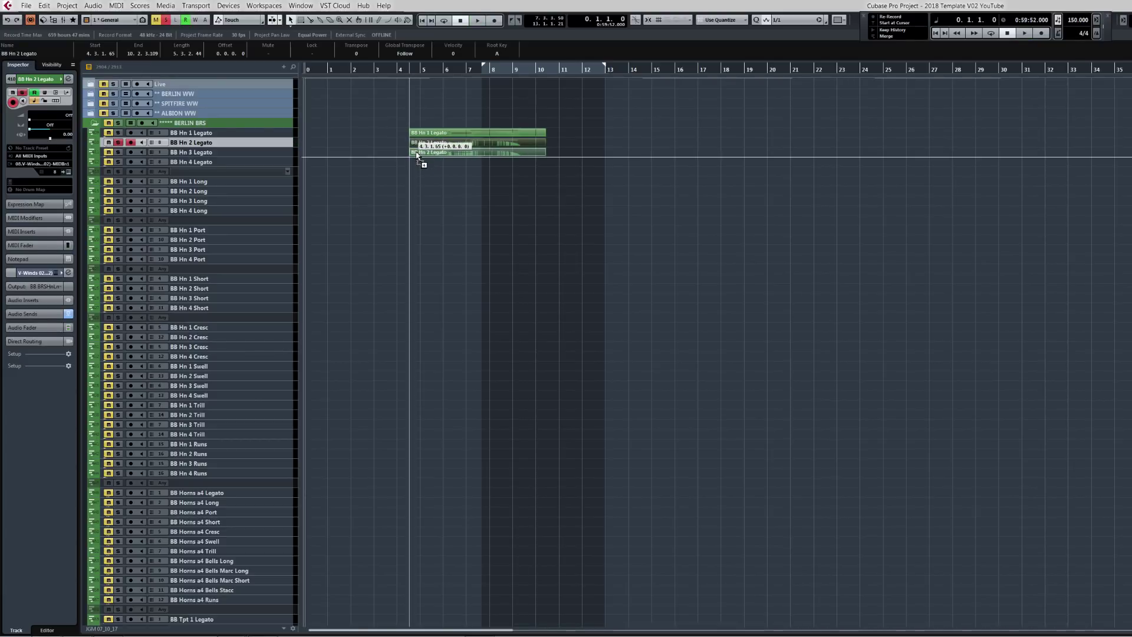
key(s)
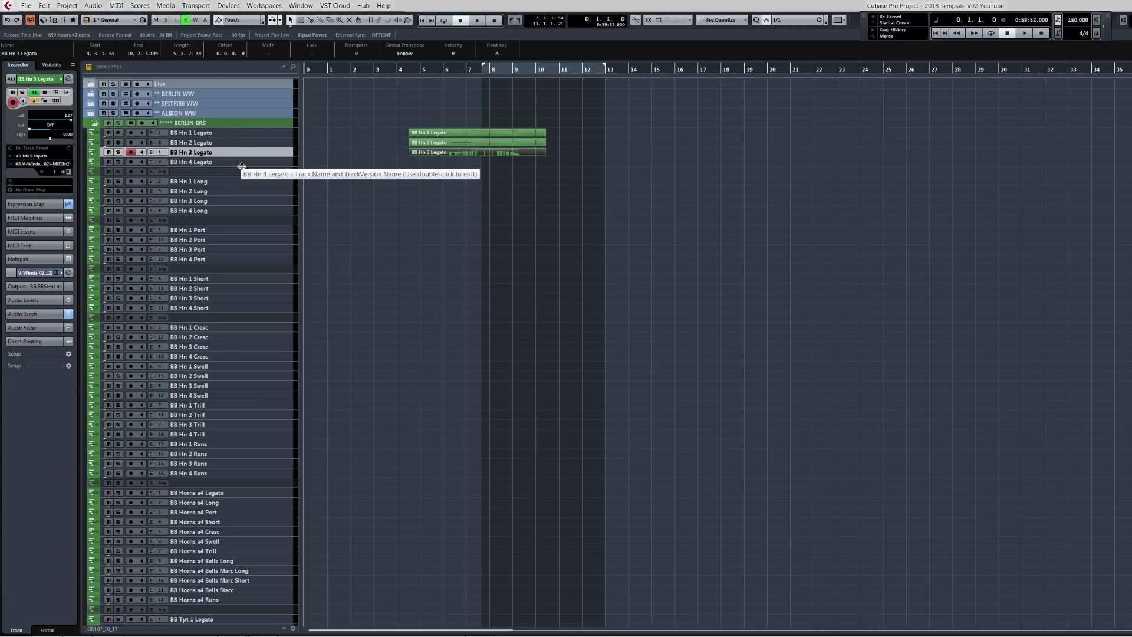
key(s)
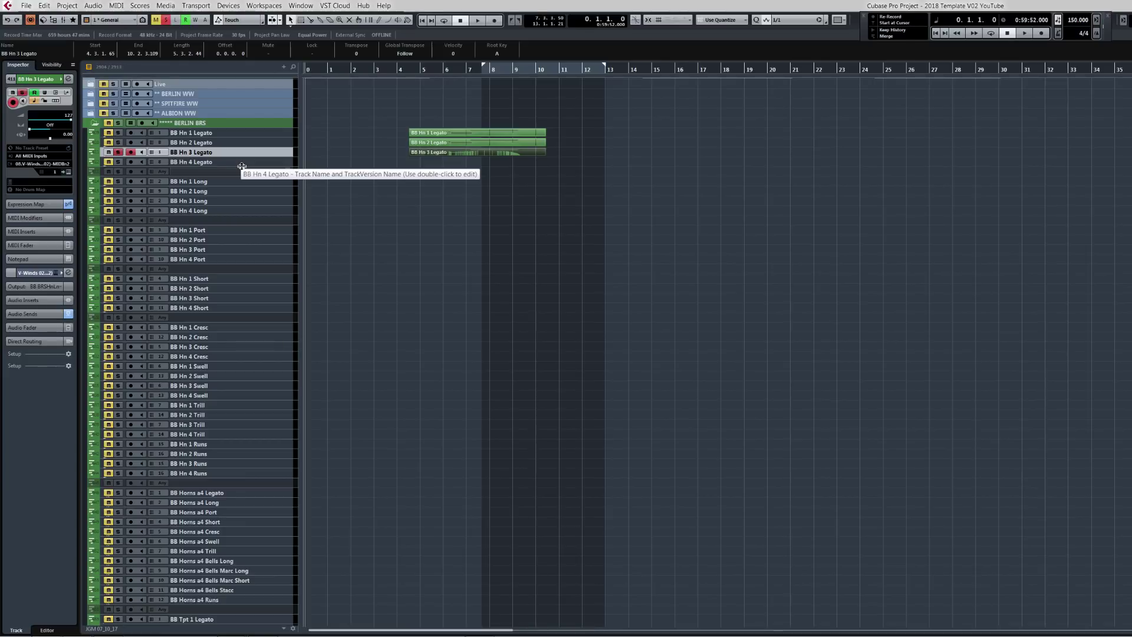
key(alt+space)
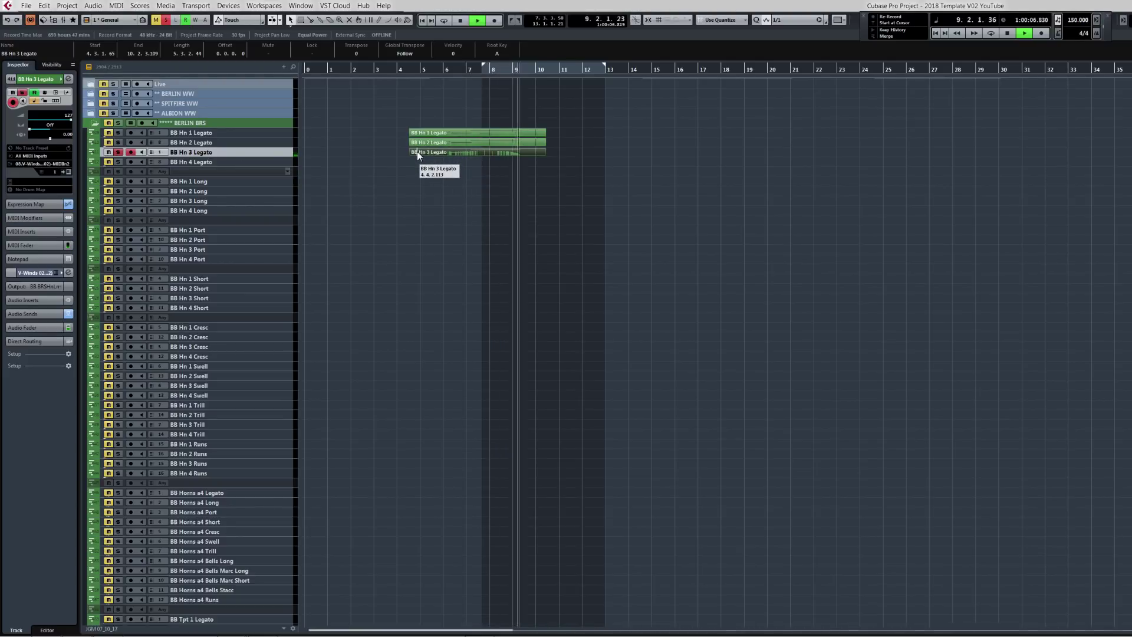
key(space)
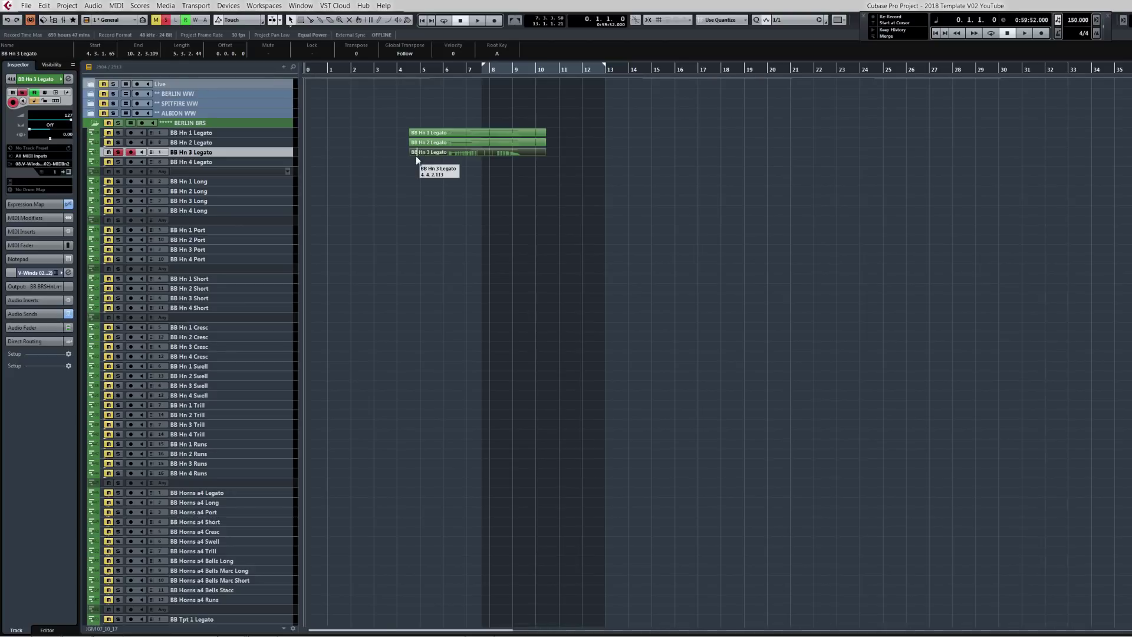
Copy the BB Hn 3 Legato part to the BB Hn 4 Legato track at the same position and audition that track soloed.
drag(416, 156, 416, 160)
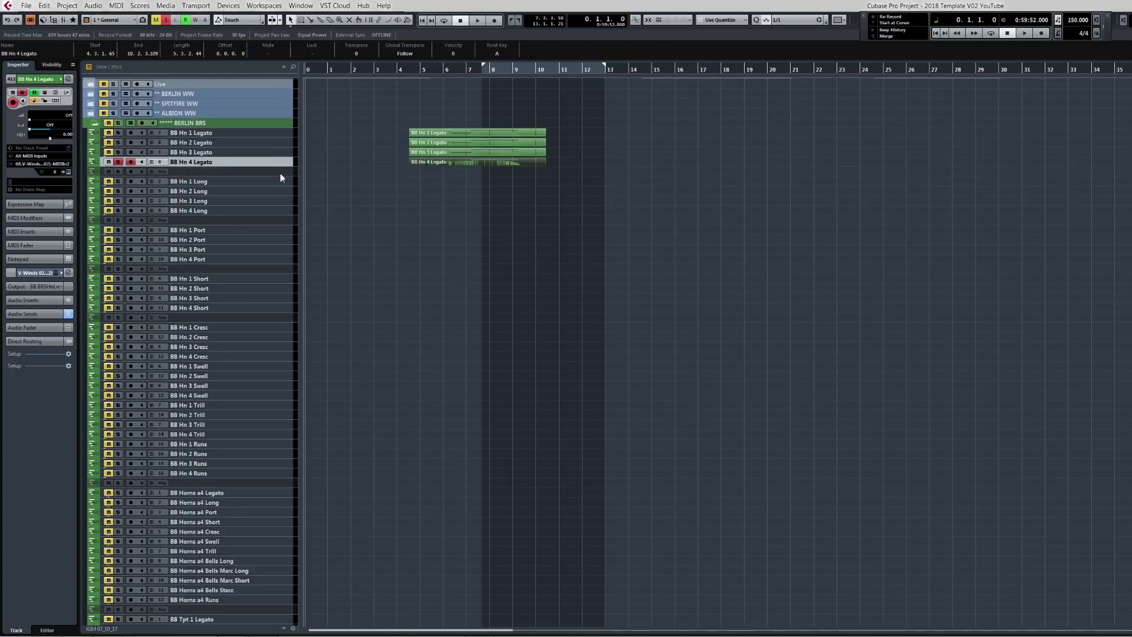
key(s)
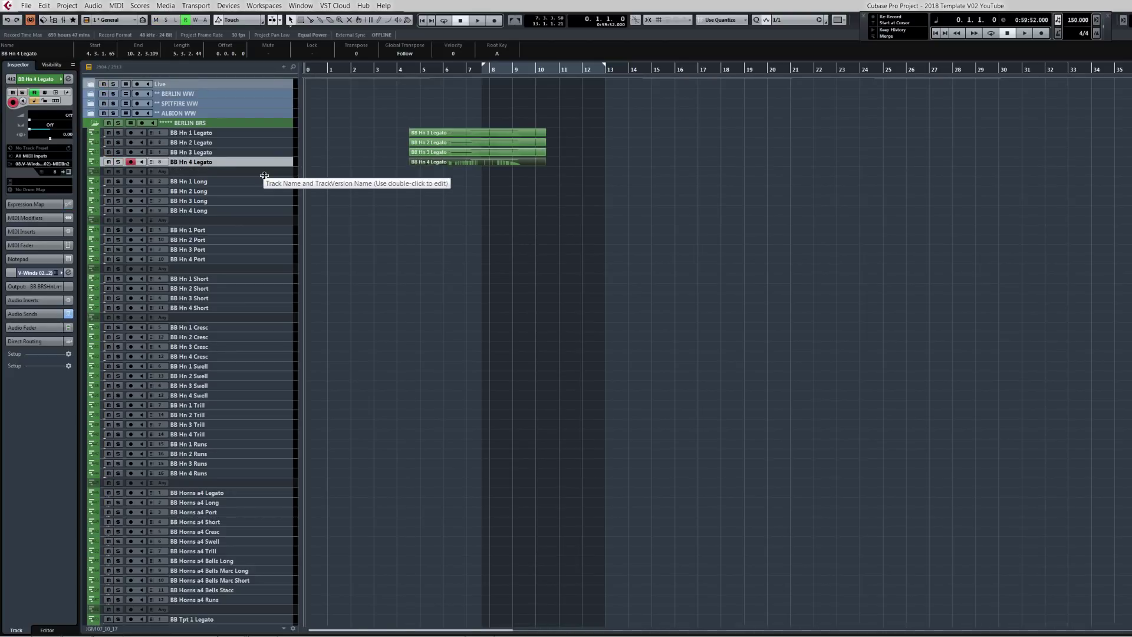
key(s)
key(space)
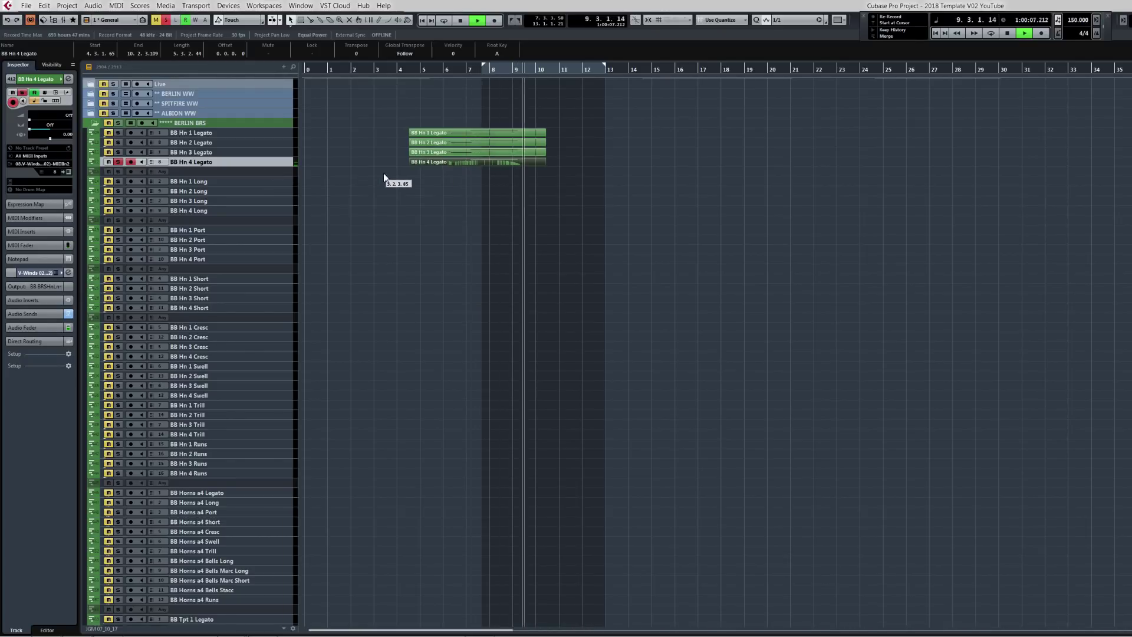
key(space)
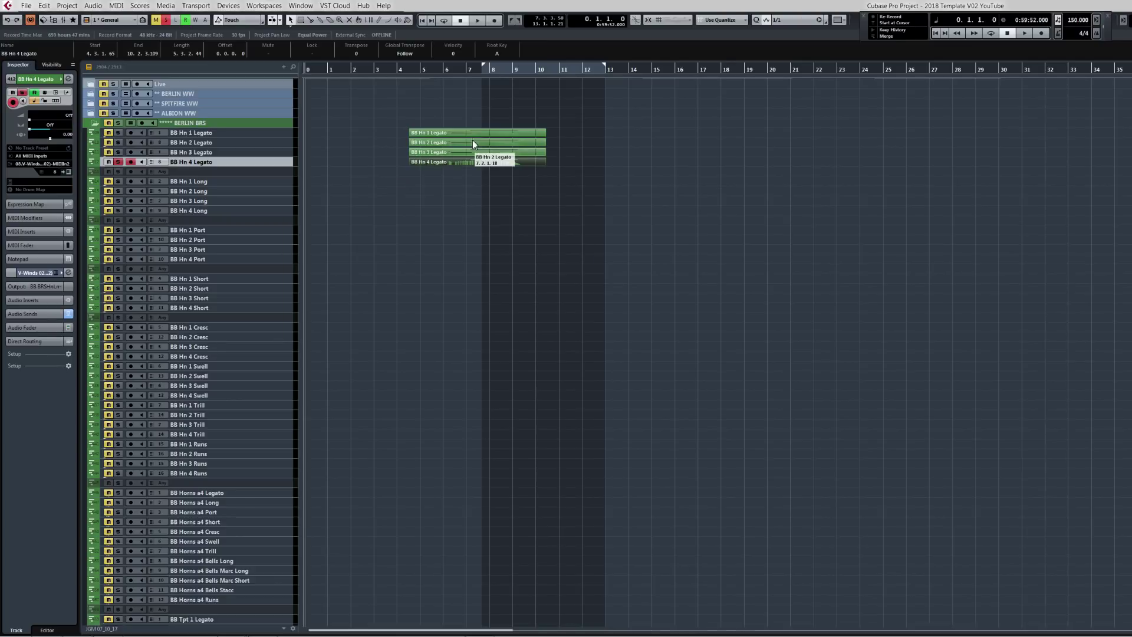
Select all four BB Hn Legato parts together with solo switched off and play them back as a layered horn section.
click(458, 133)
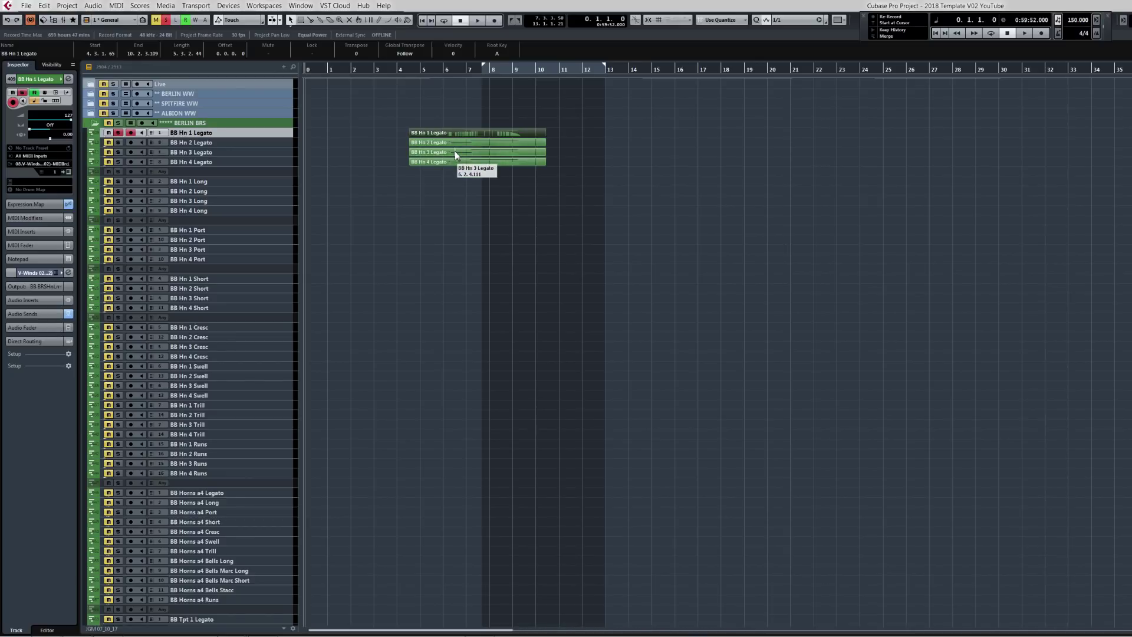
click(451, 141)
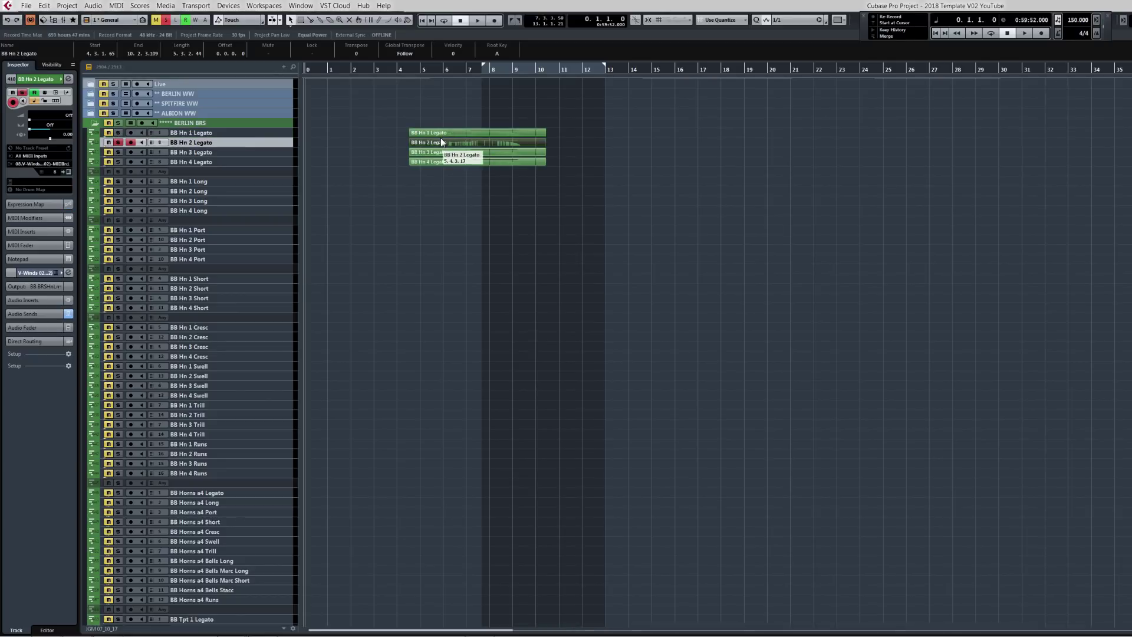
click(444, 162)
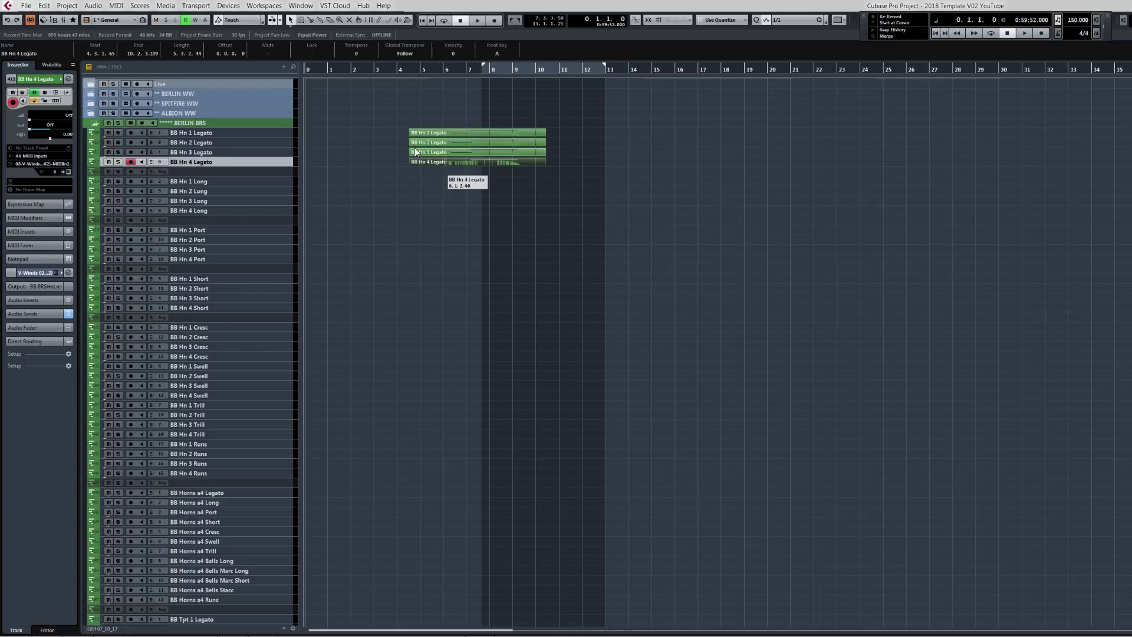
drag(401, 121, 424, 171)
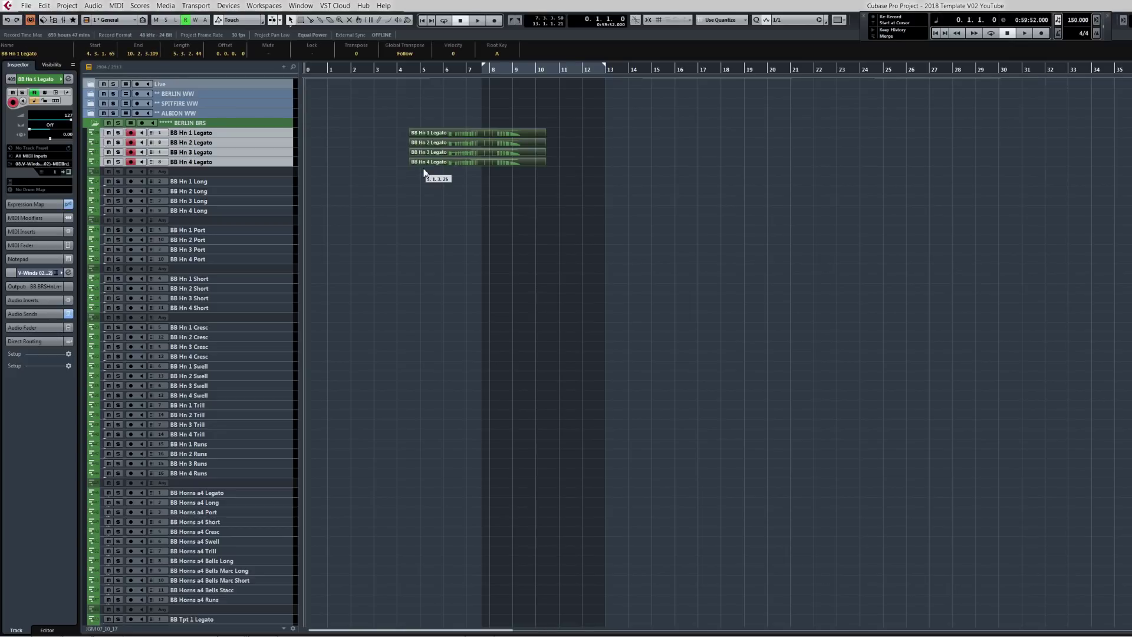
key(alt+space)
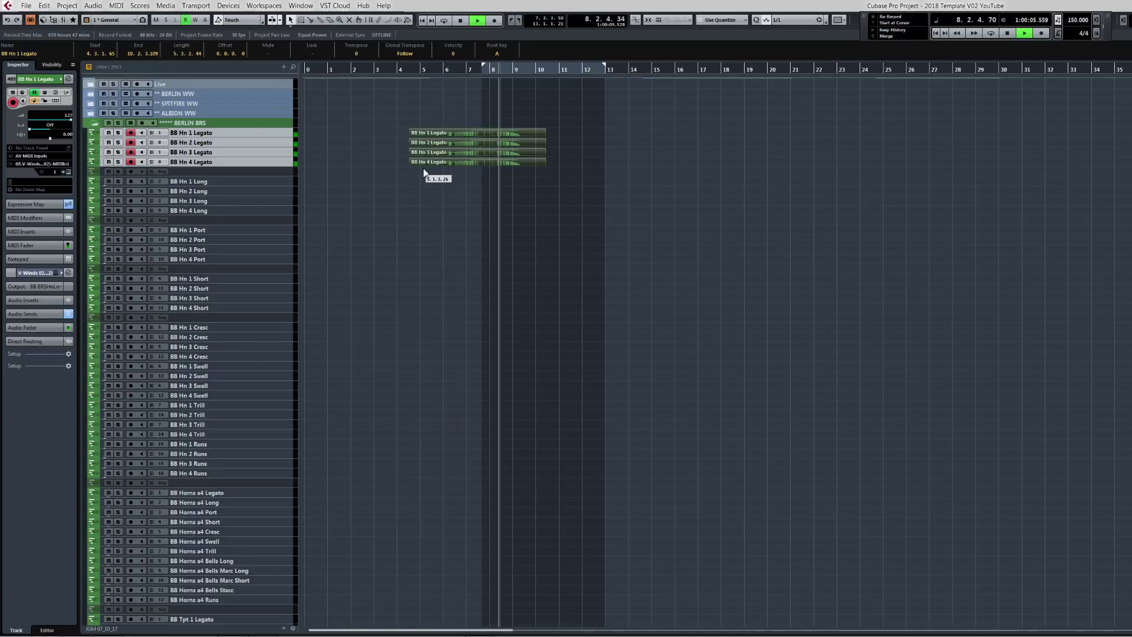
key(space)
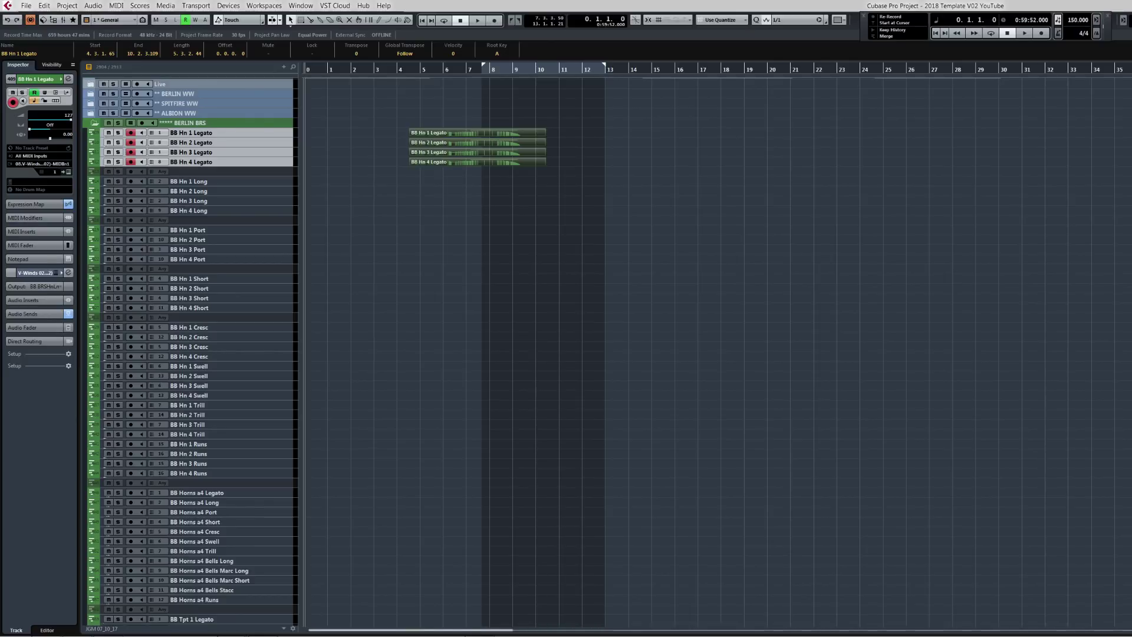
Copy the BB Hn 4 Legato part to the BB Horns a4 Legato track at the same position and play it back.
scroll(714, 250, down, 10)
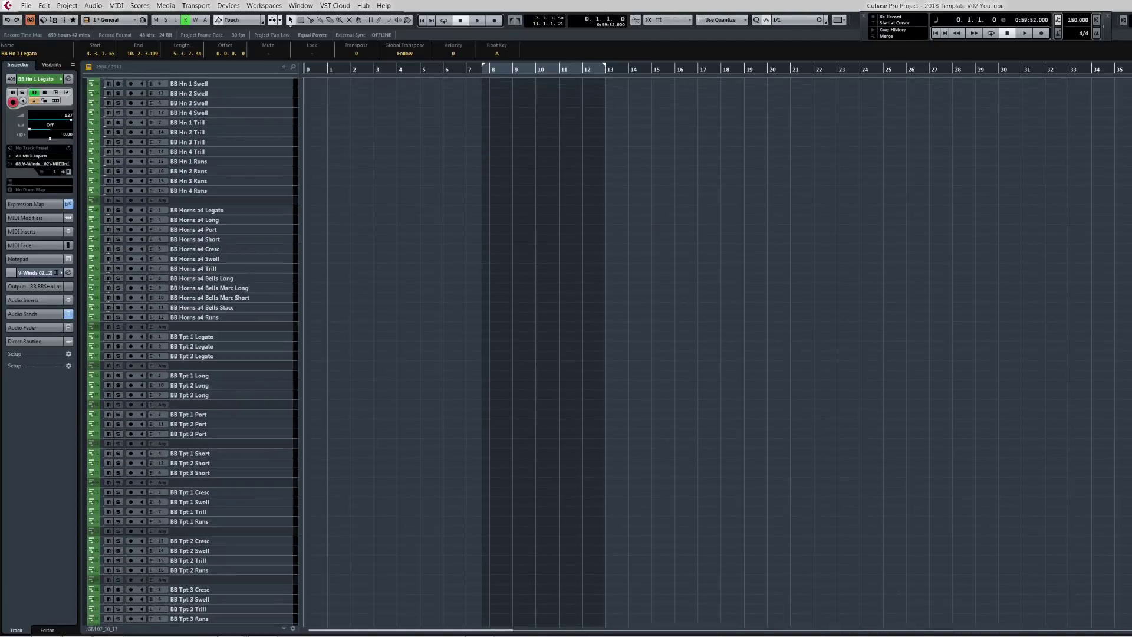
click(246, 205)
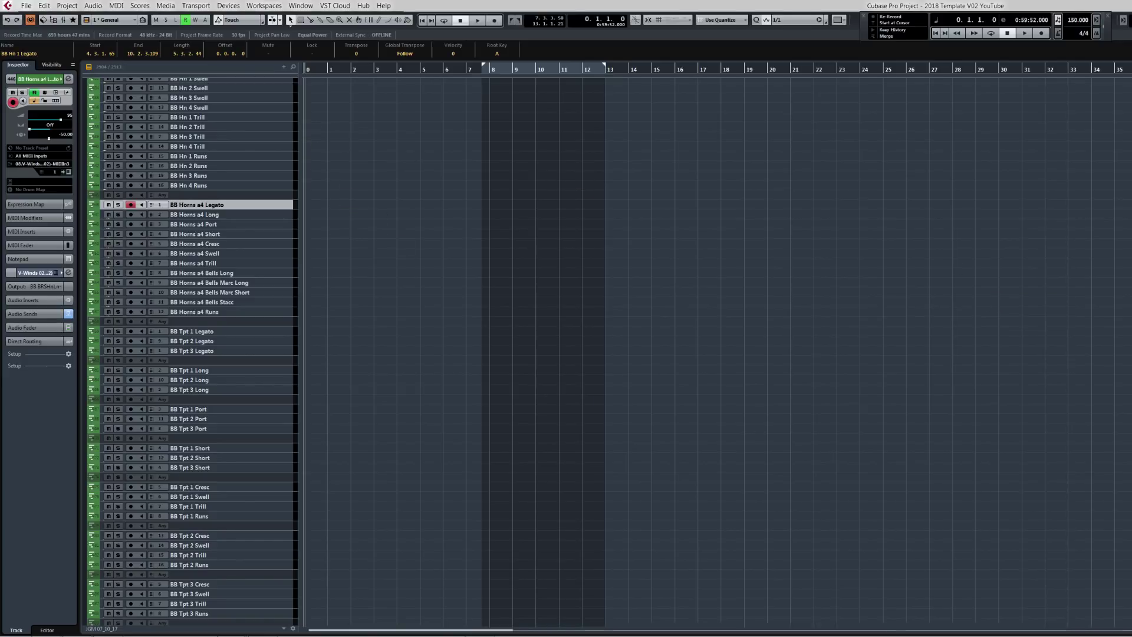
scroll(189, 353, up, 10)
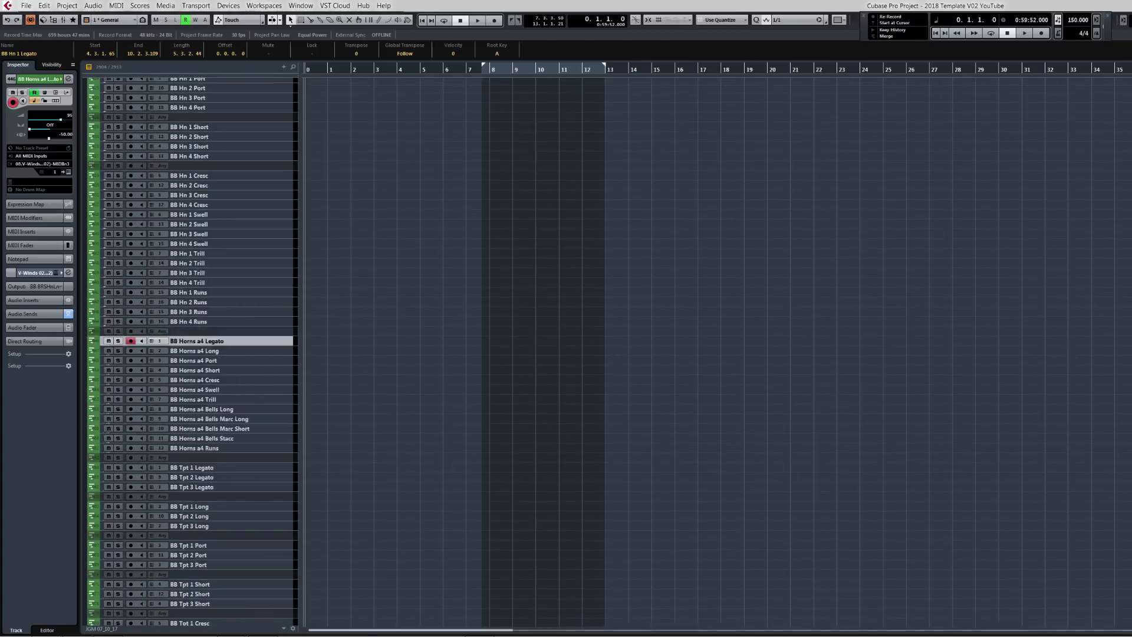
scroll(190, 353, down, 3)
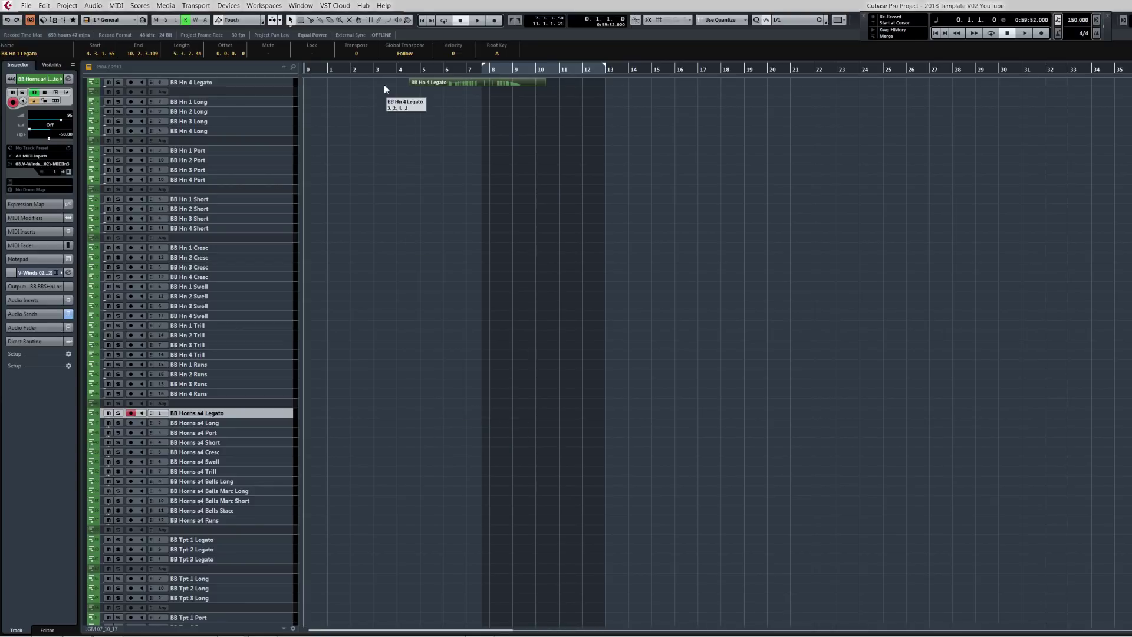
click(420, 84)
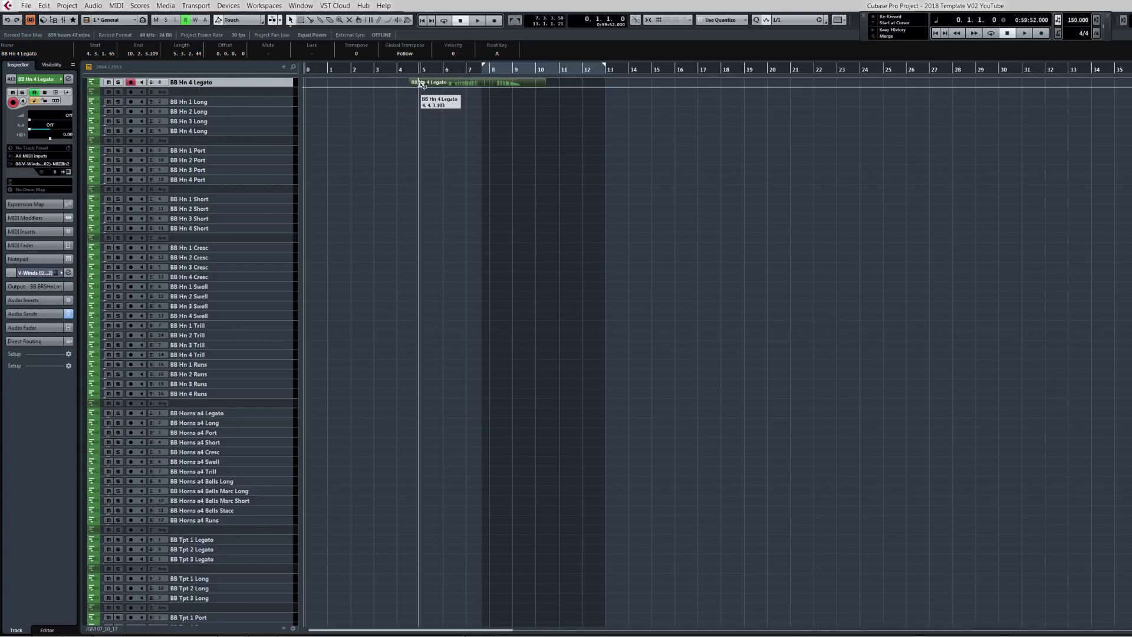
drag(420, 84, 422, 414)
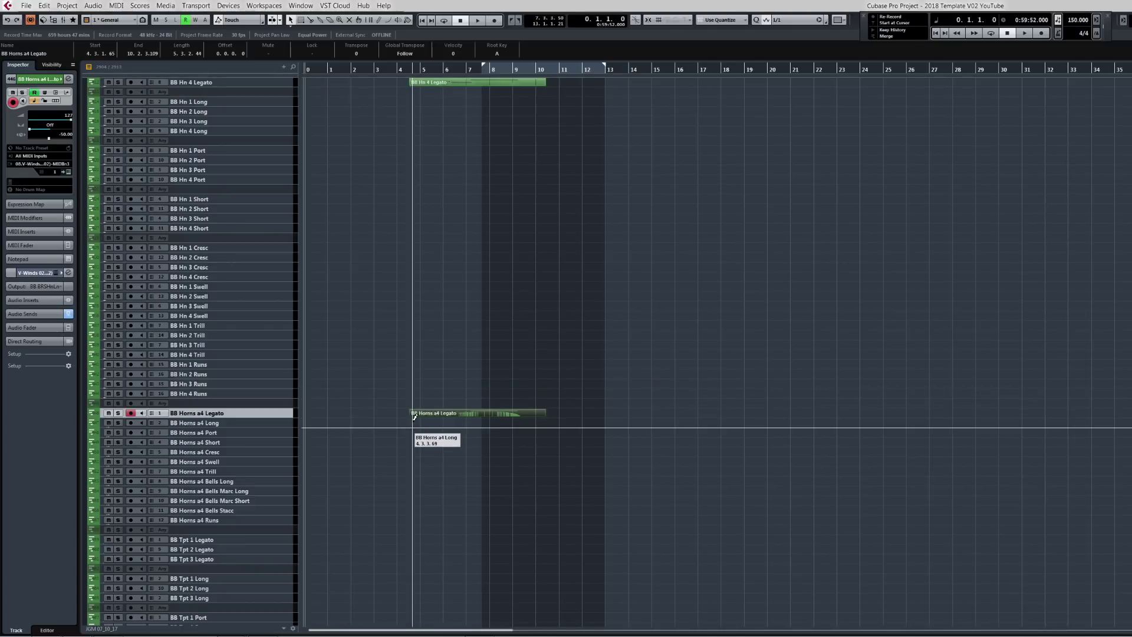
key(space)
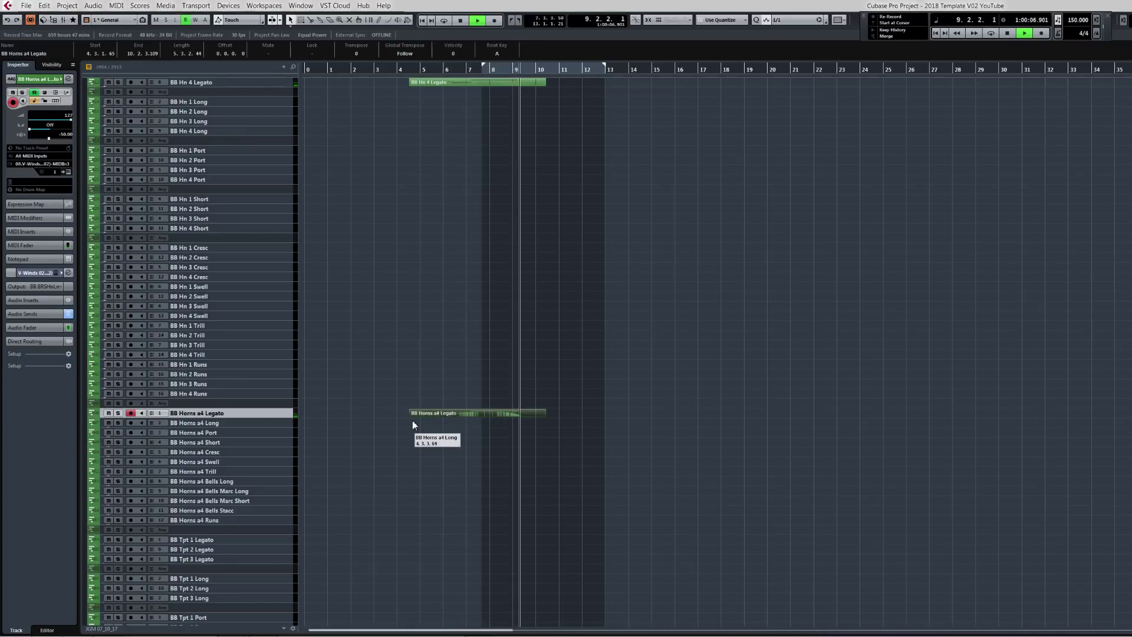
key(space)
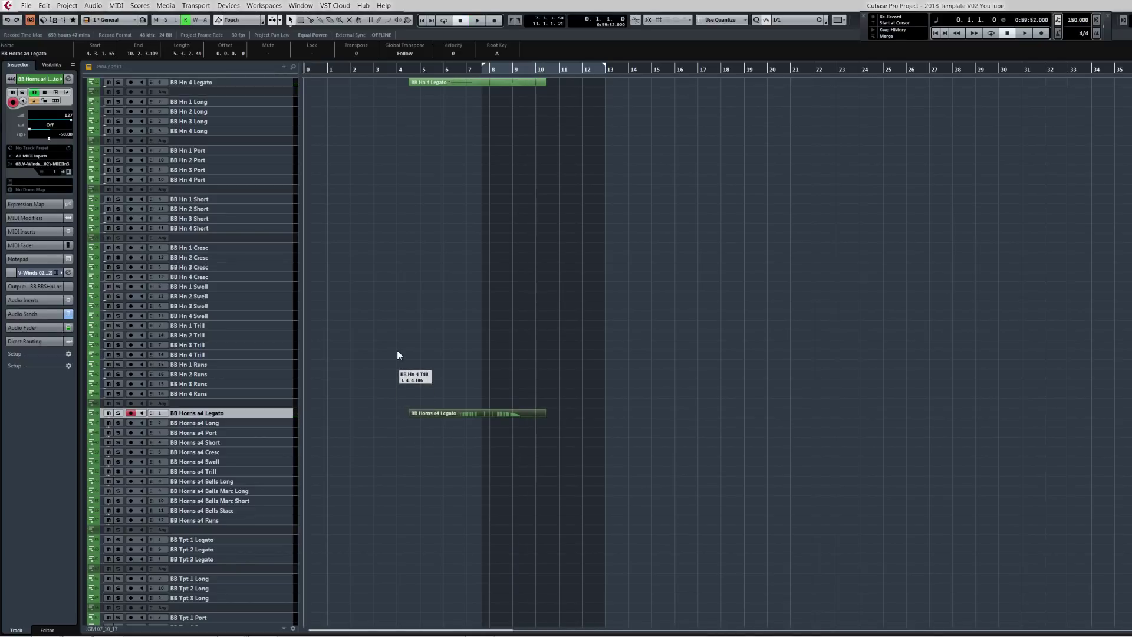
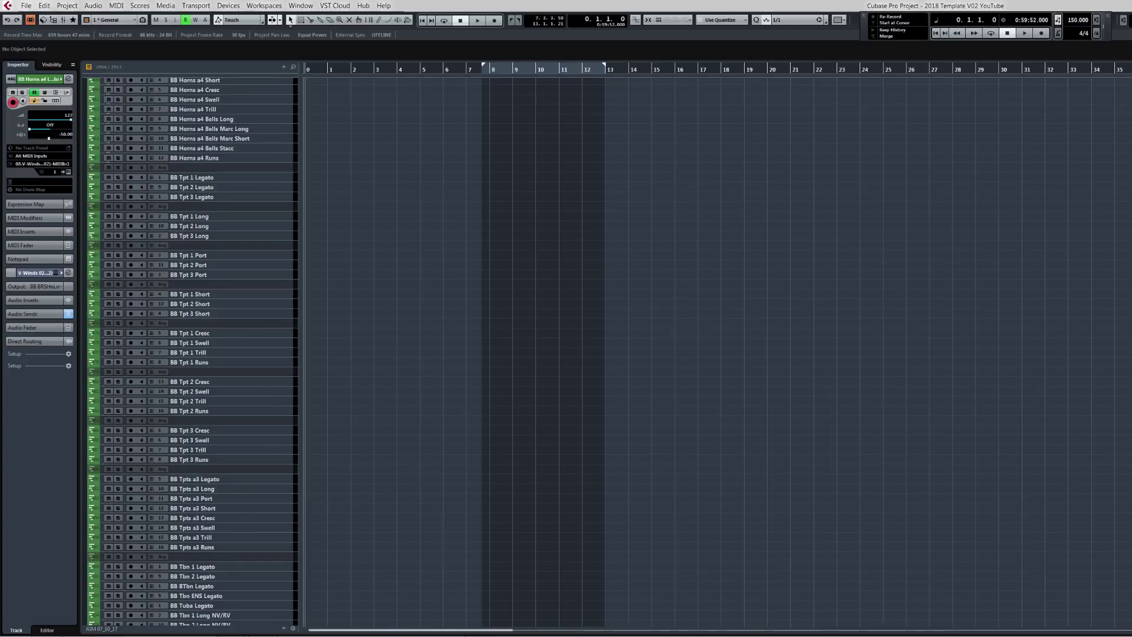
Look through the Berlin Brass trumpet, trombone and tuba tracks and the ARK horn, trumpet and low brass tracks.
scroll(193, 352, down, 10)
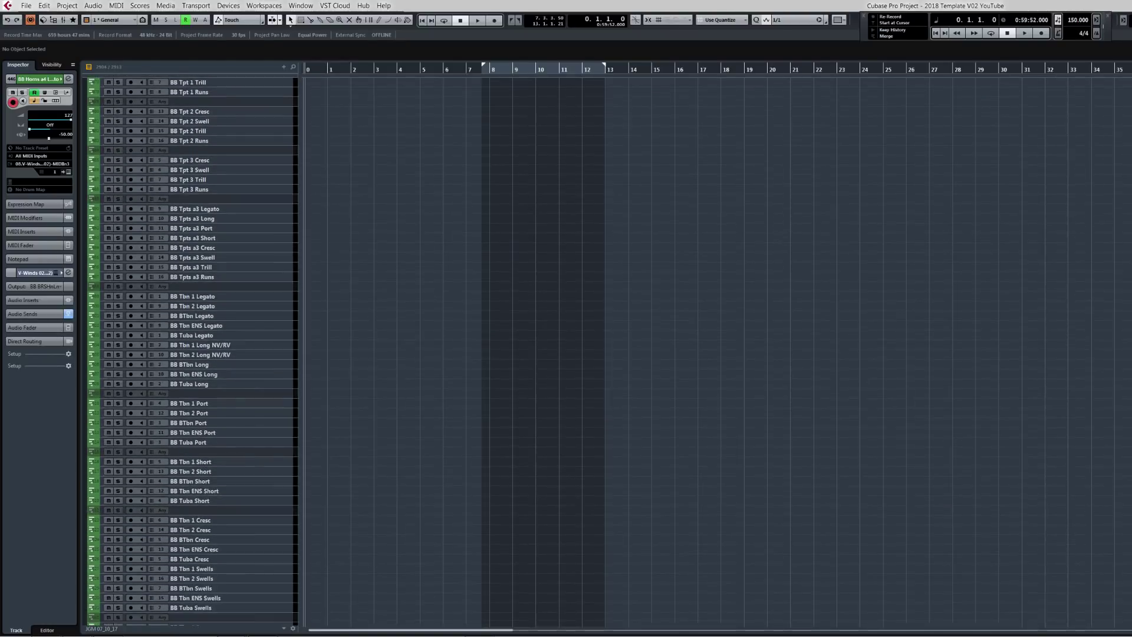
scroll(193, 352, down, 5)
scroll(193, 352, down, 2)
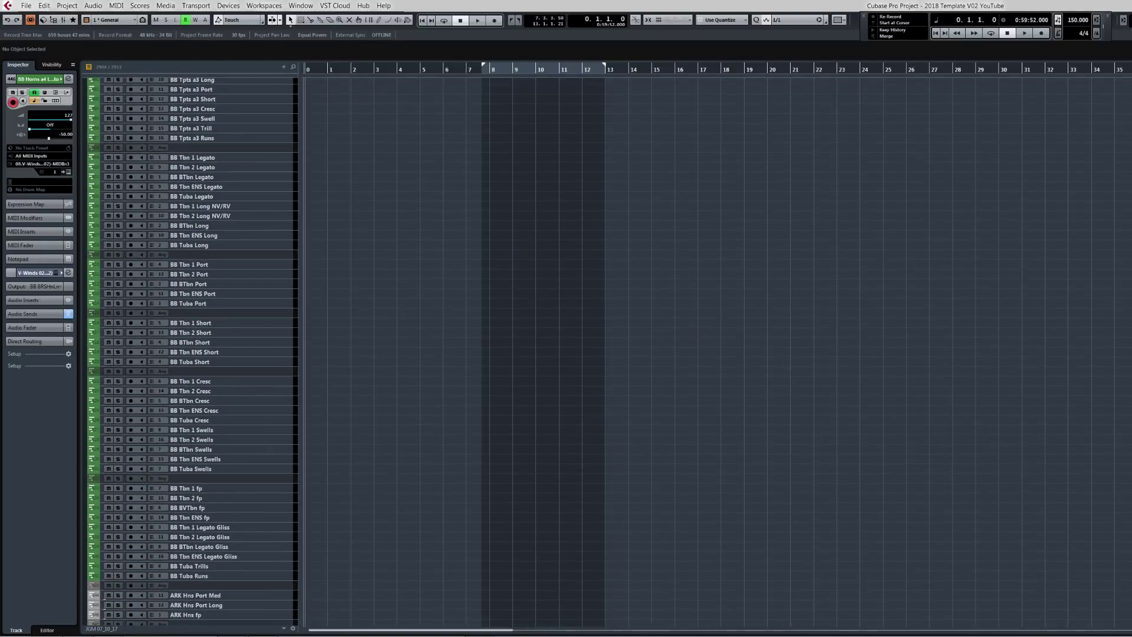
scroll(193, 352, up, 3)
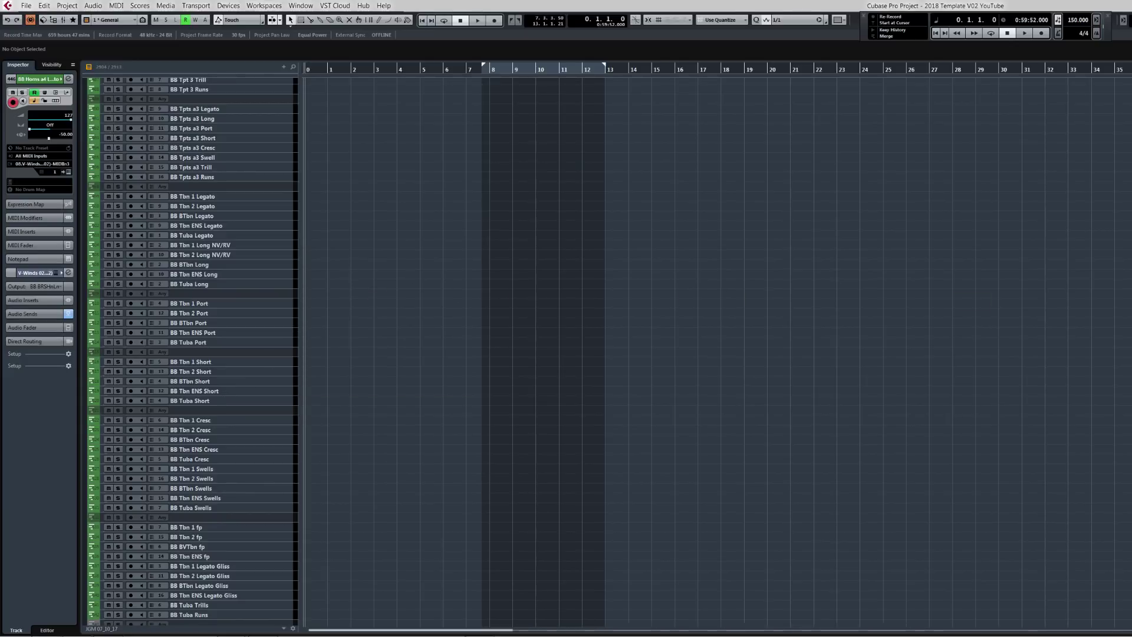
scroll(193, 352, down, 15)
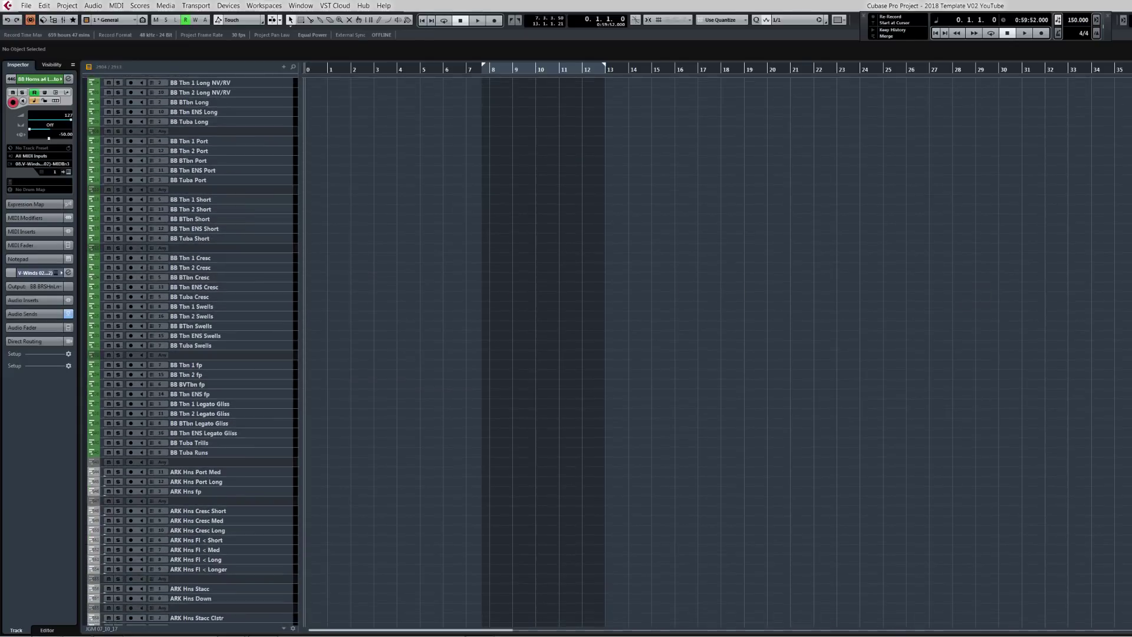
scroll(193, 352, down, 5)
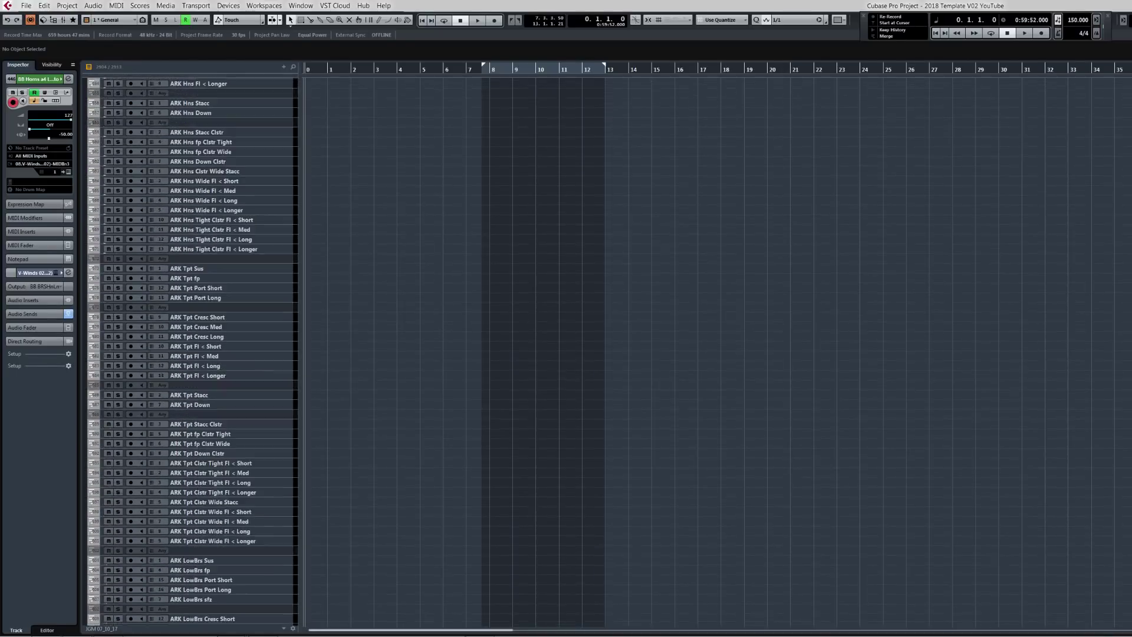
scroll(192, 353, up, 5)
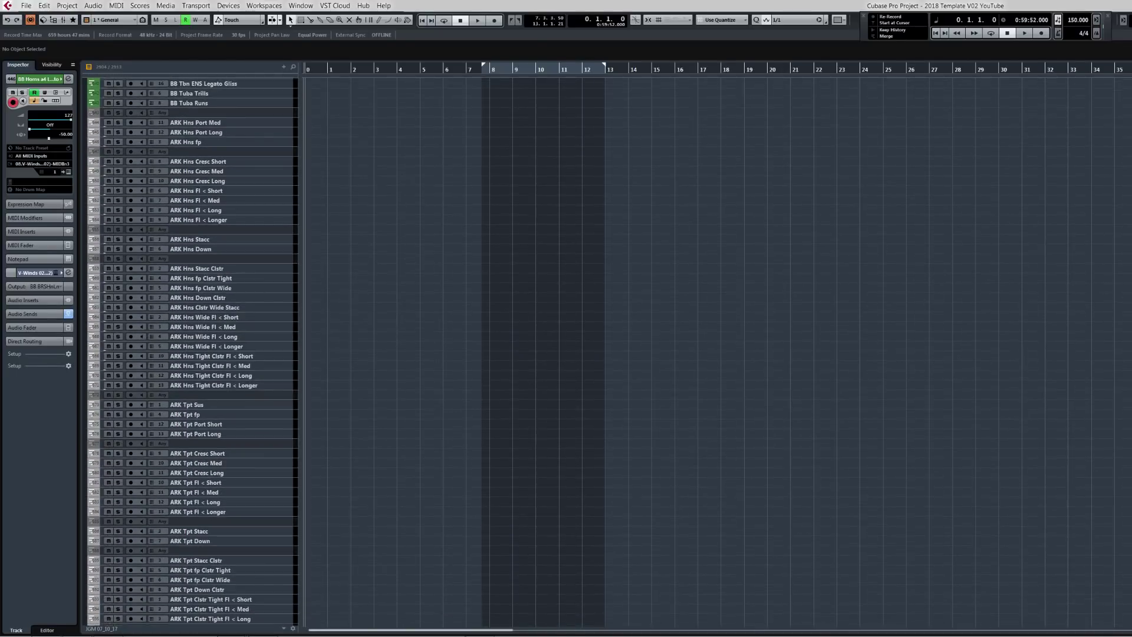
scroll(193, 352, down, 2)
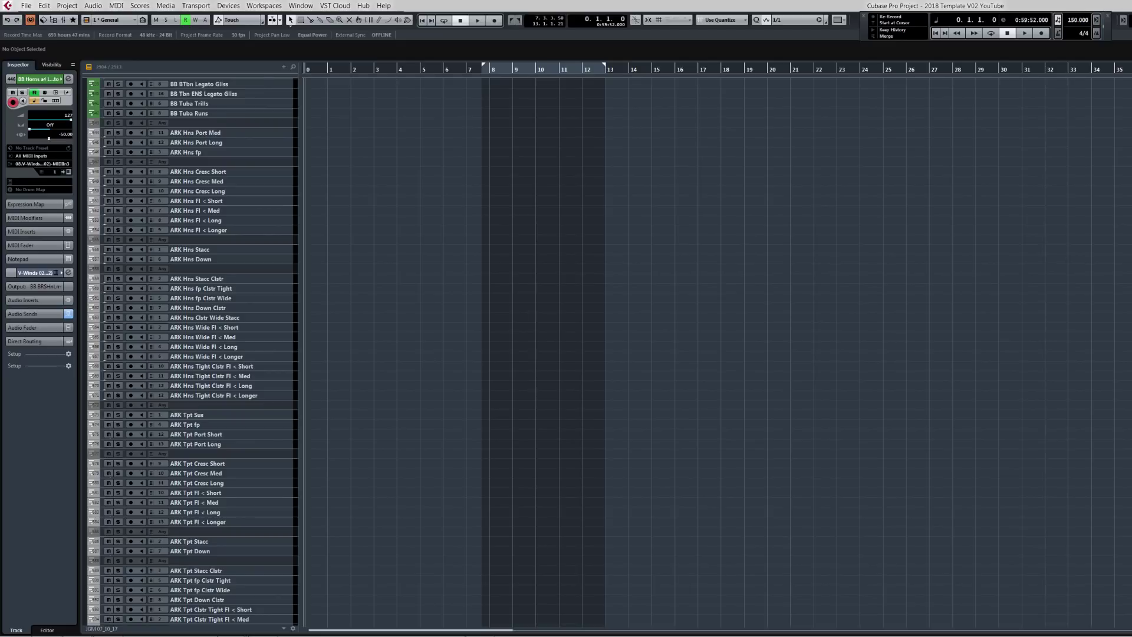
scroll(193, 352, down, 2)
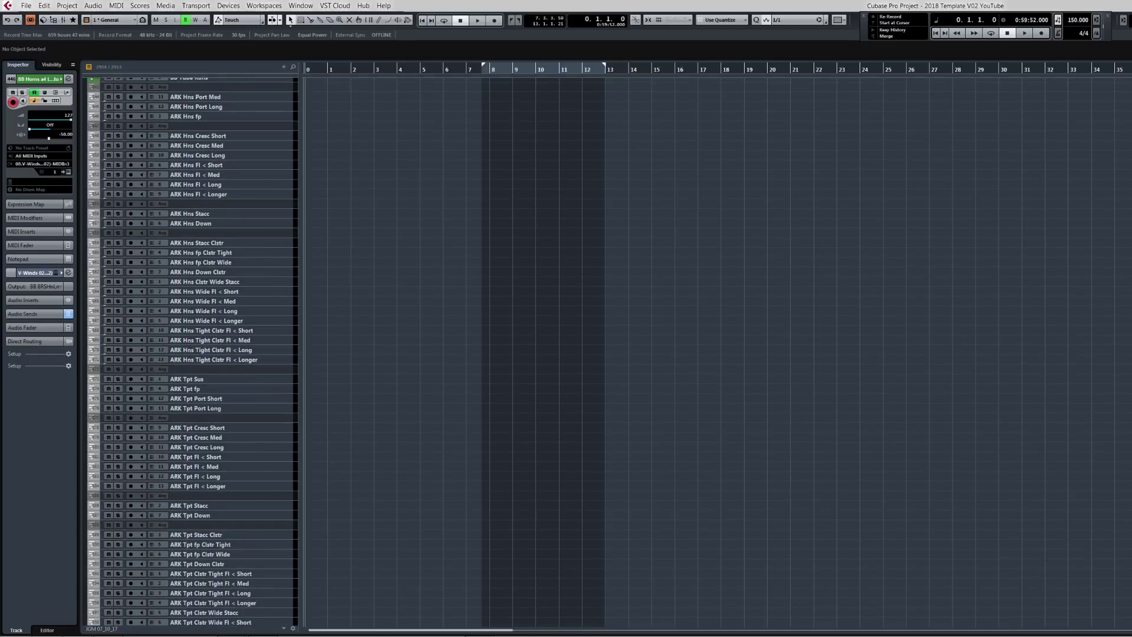
scroll(193, 352, down, 15)
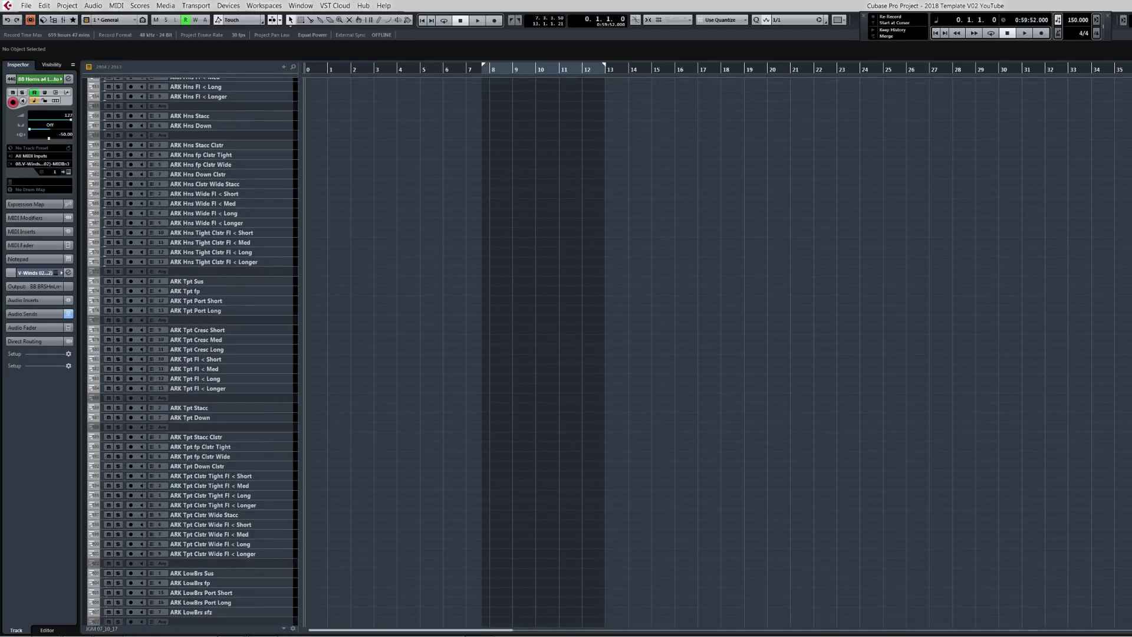
scroll(193, 352, down, 13)
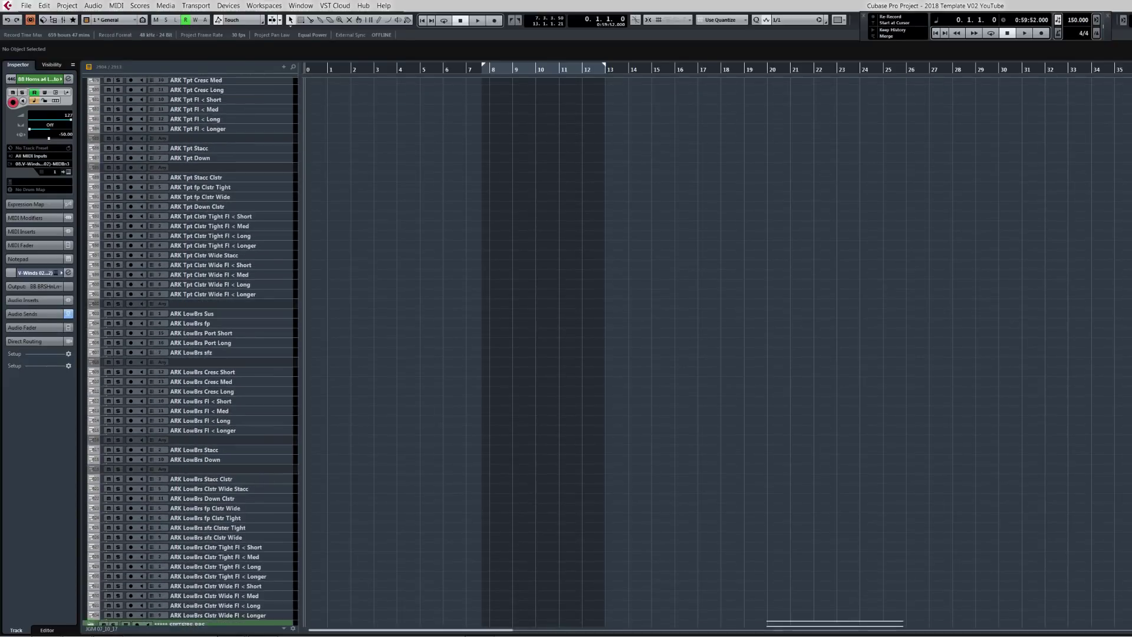
scroll(190, 352, up, 6)
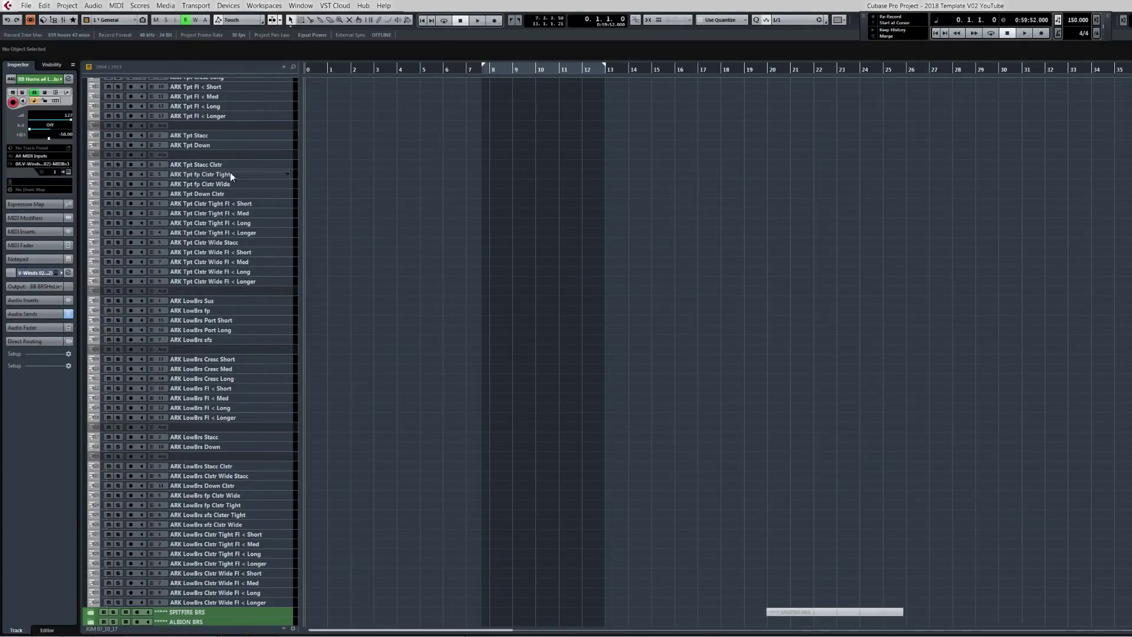
Compare the trumpet cluster patches by selecting the ARK Tpt fp Clstr Tight and ARK Tpt fp Clstr Wide tracks in turn.
click(232, 176)
click(233, 185)
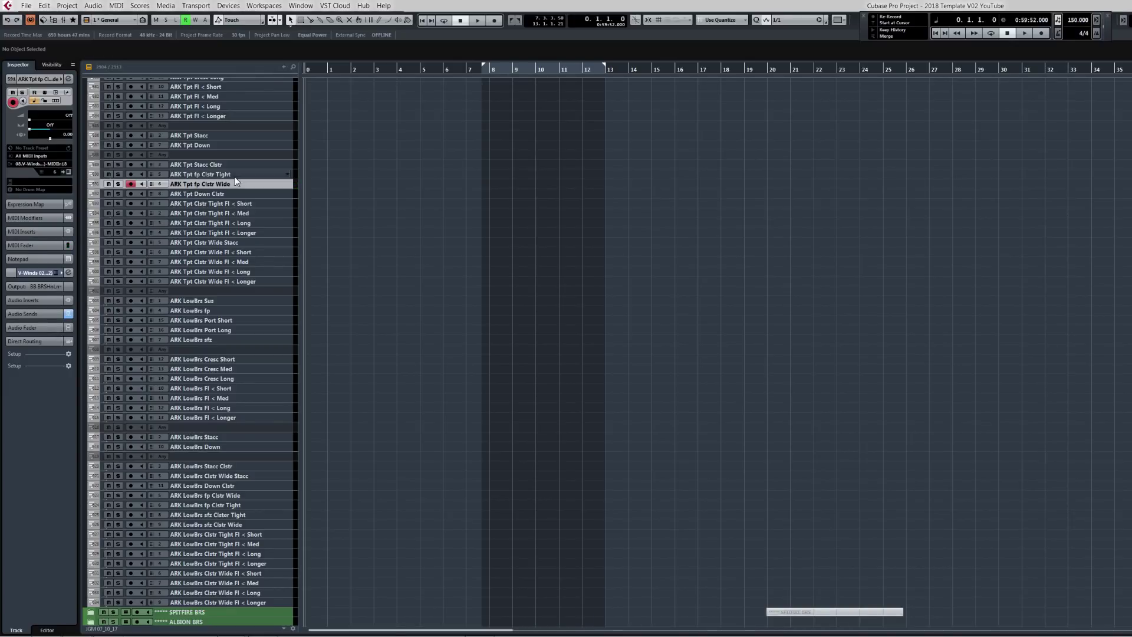
click(235, 175)
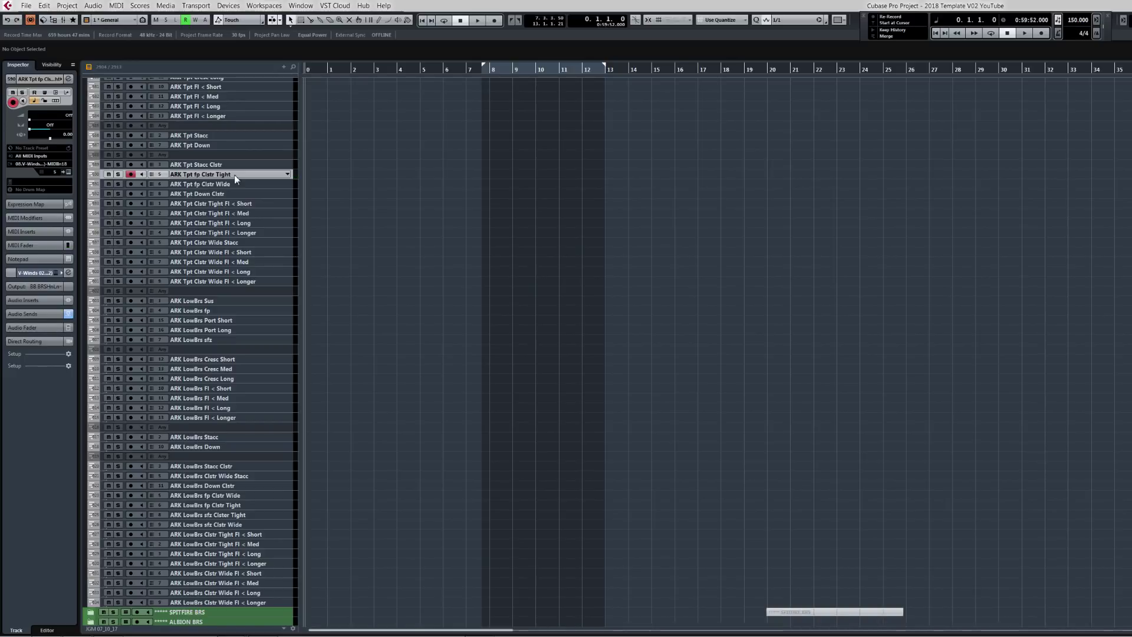
click(234, 182)
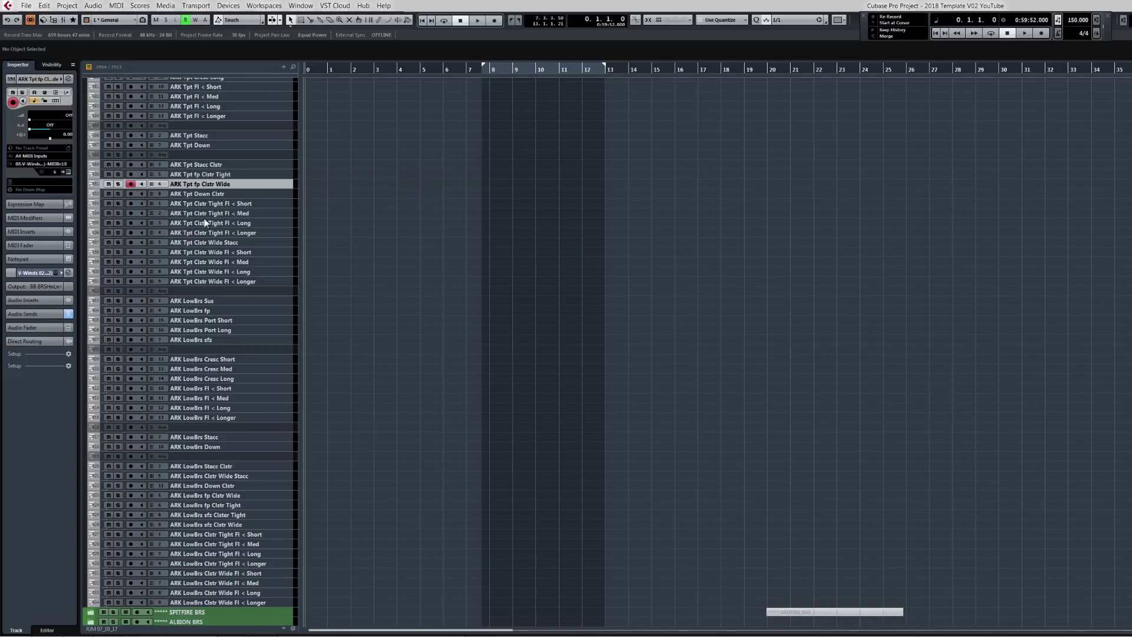
Collapse the open track folders, expand the SPITFIRE BRS folder and set the SB Hn 1 Short x3 track's MIDI channel to 2.
key(ctrl+minus)
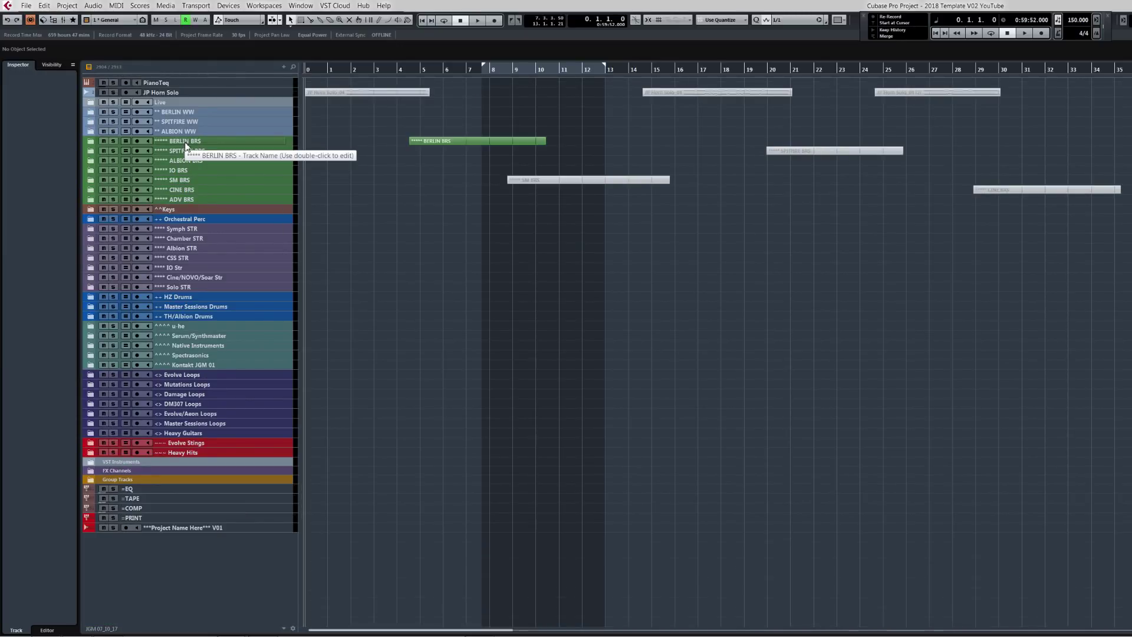
click(90, 151)
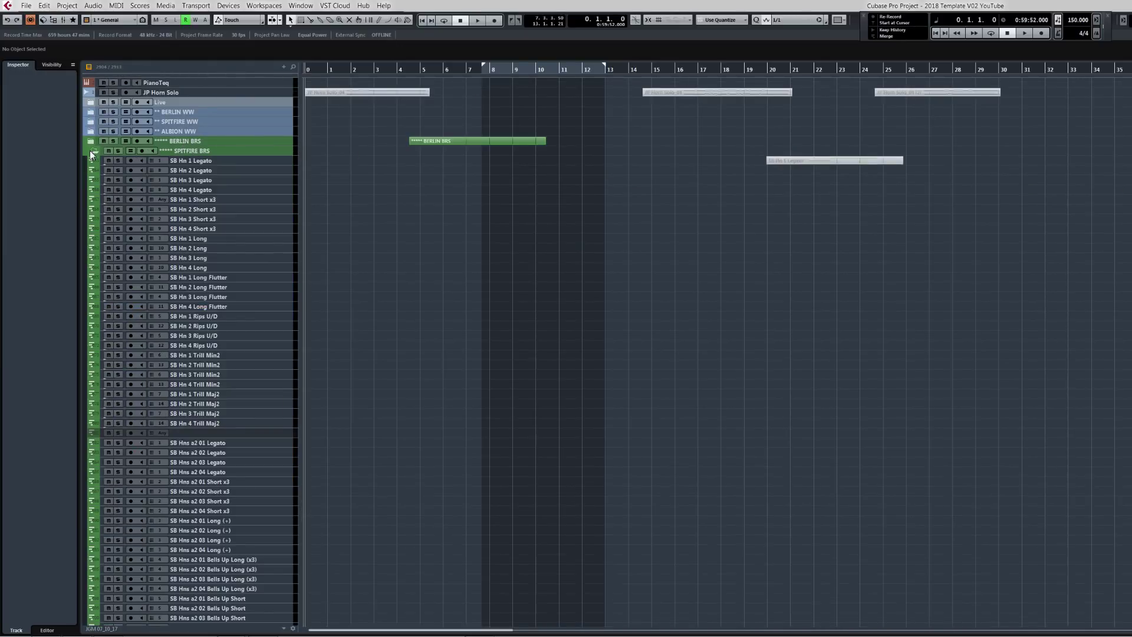
click(217, 161)
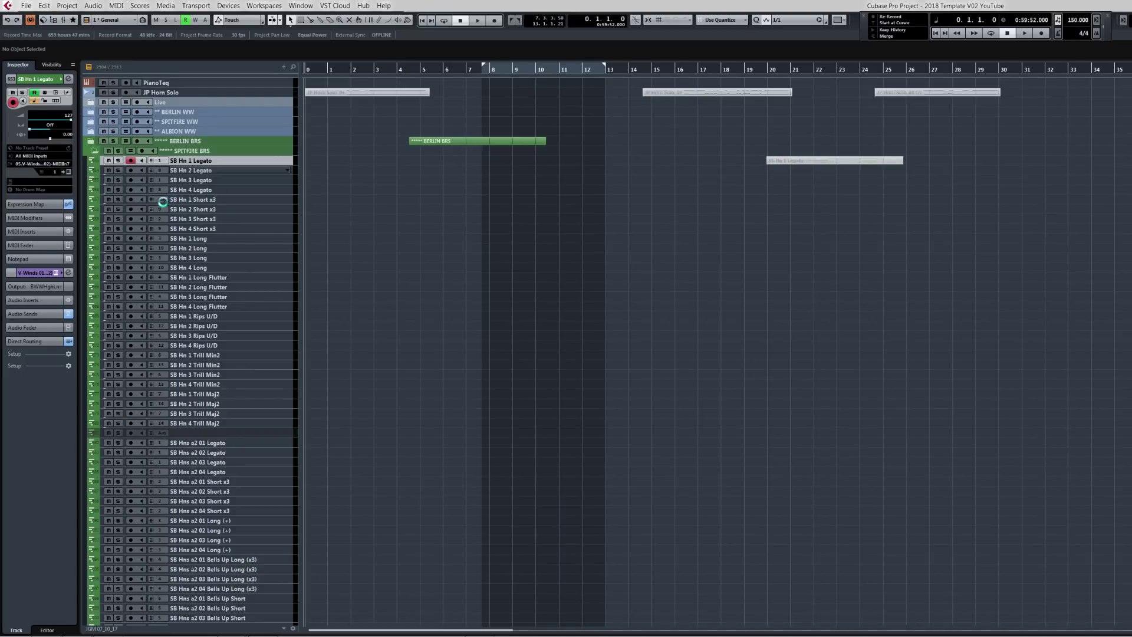
click(162, 200)
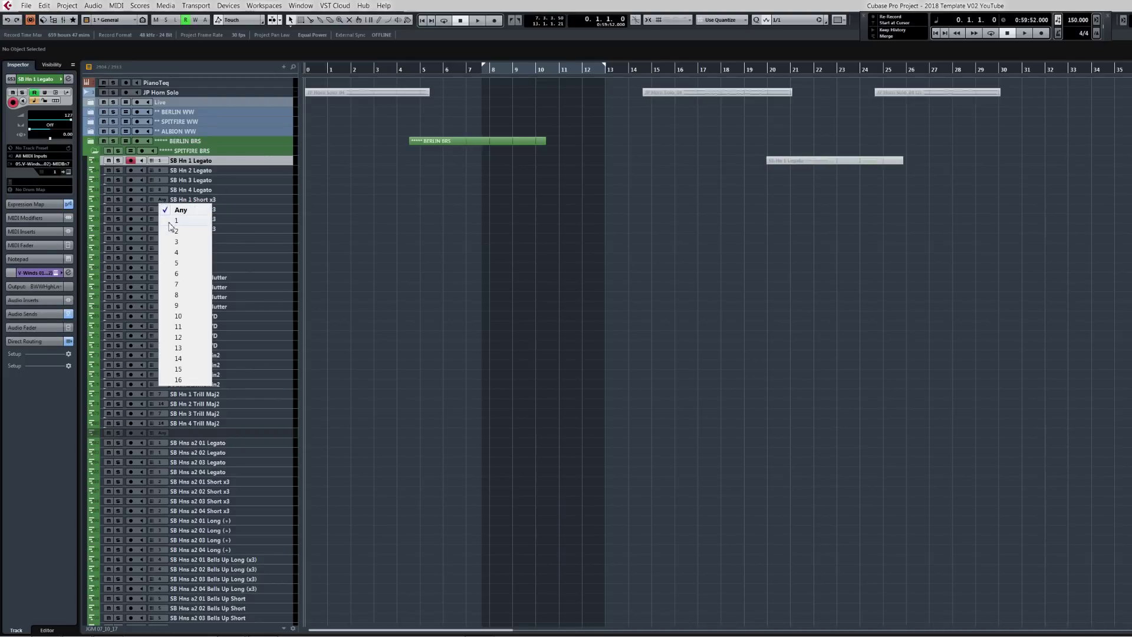
click(171, 229)
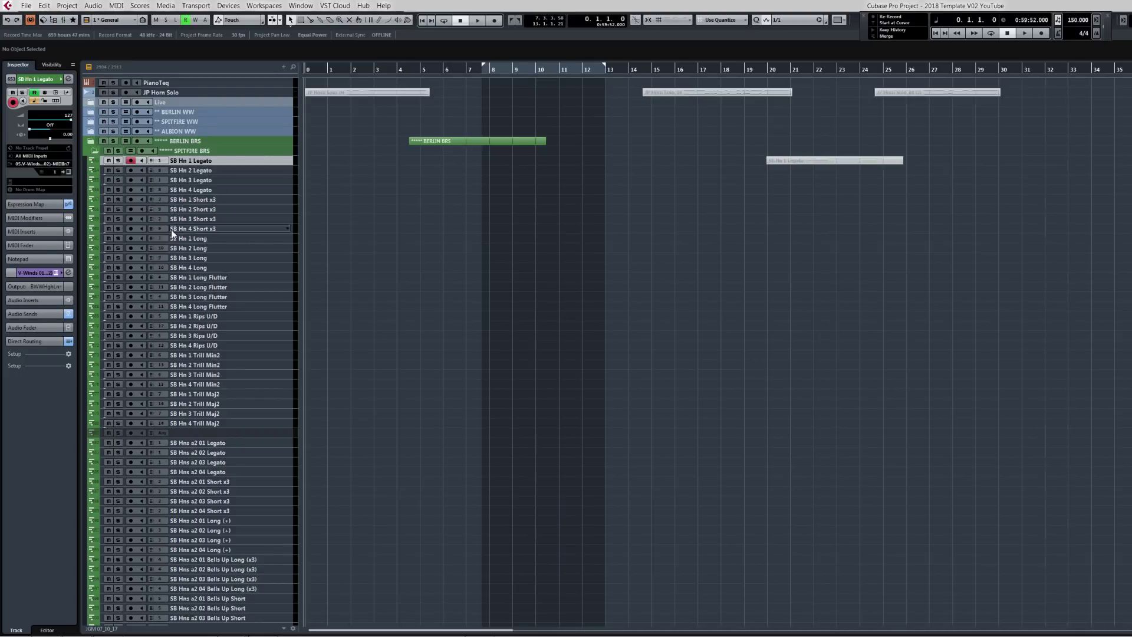
Select the SB Hn 2 Legato, SB Hn 3 Legato and SB Hn 4 Legato tracks in turn to audition the solo horns.
click(201, 173)
click(203, 183)
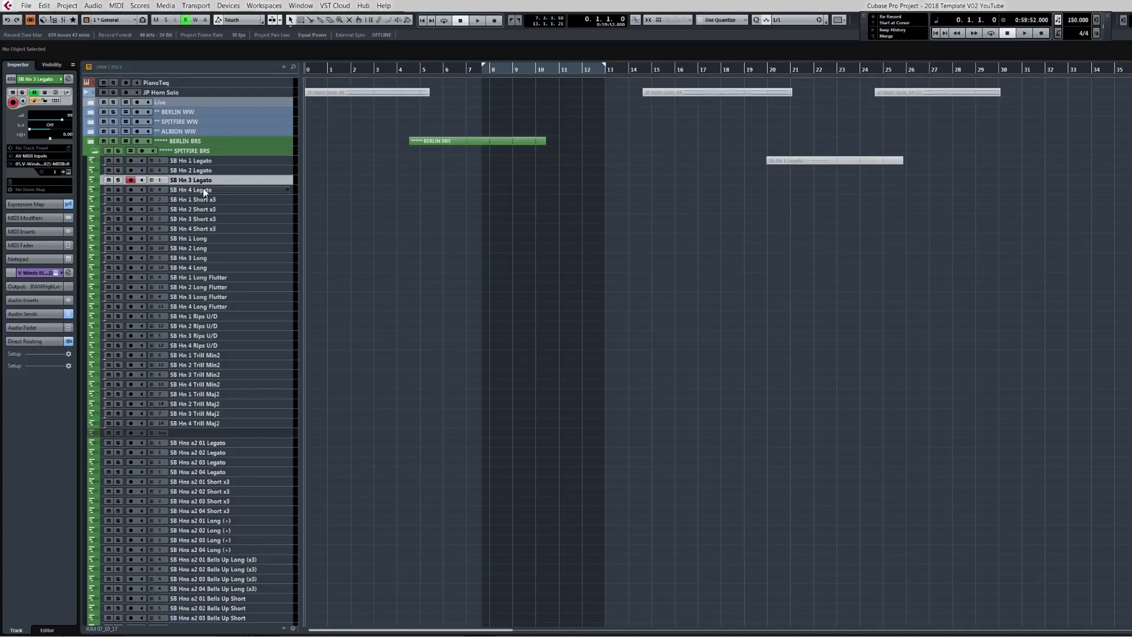
click(203, 188)
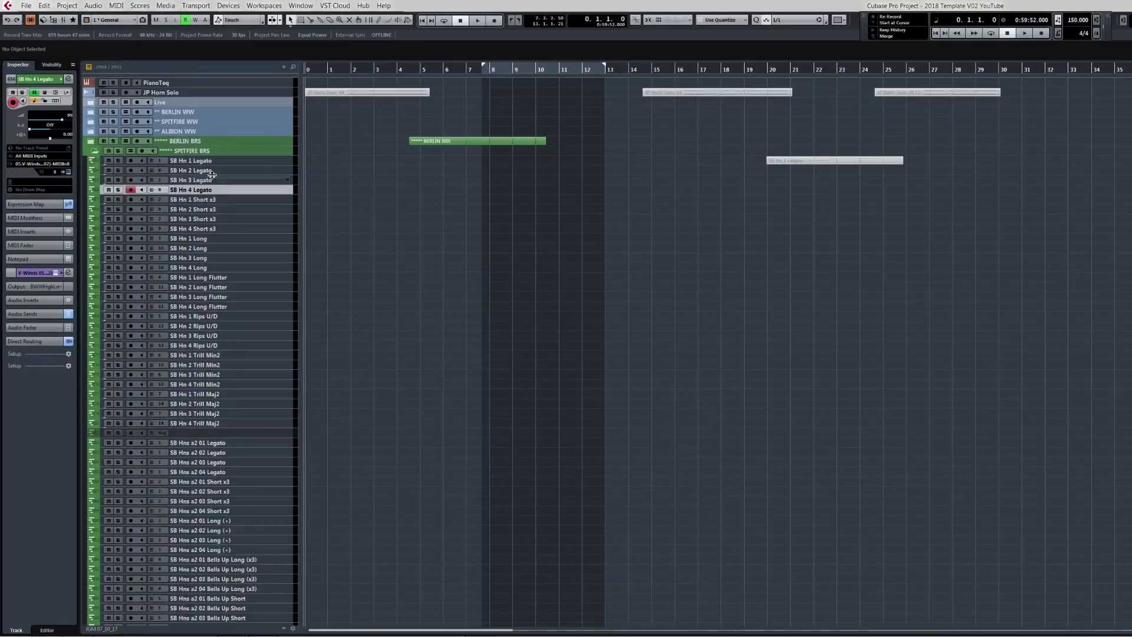
click(212, 192)
Look through the Spitfire solo and a2 horn tracks and select the SB Hns a6 Legato track.
scroll(590, 354, down, 10)
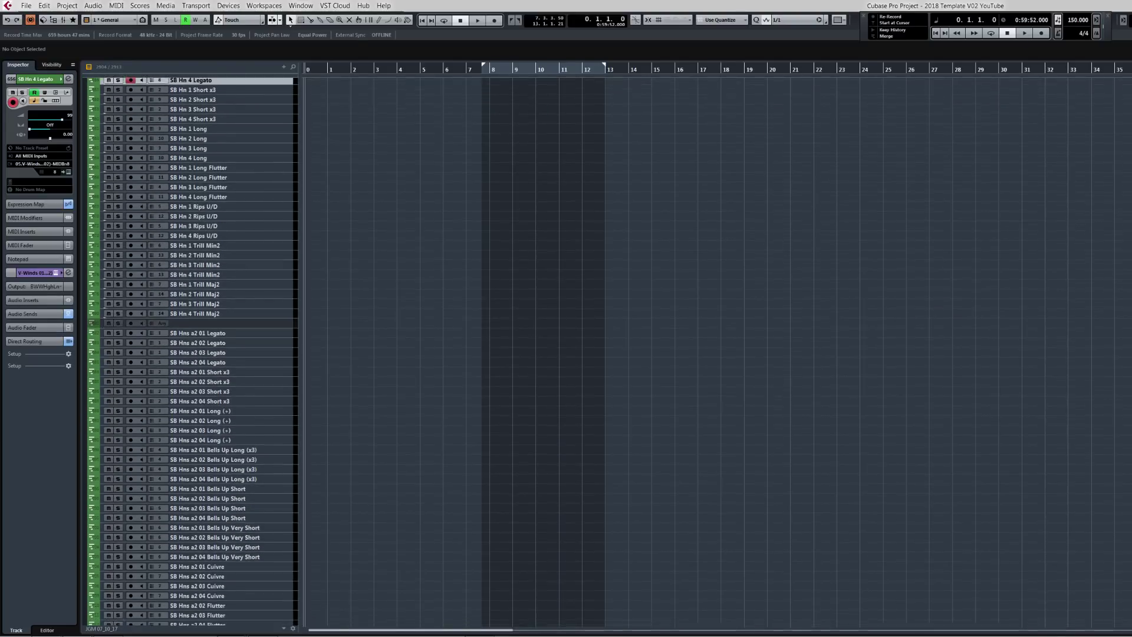
scroll(193, 352, down, 6)
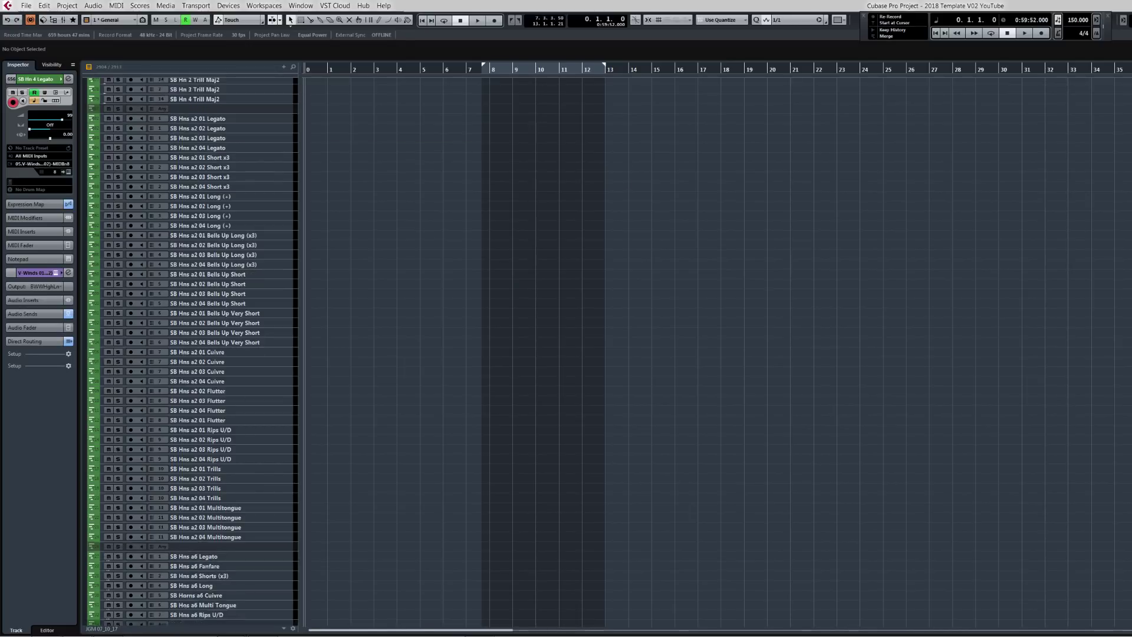
scroll(193, 352, down, 9)
scroll(193, 352, down, 2)
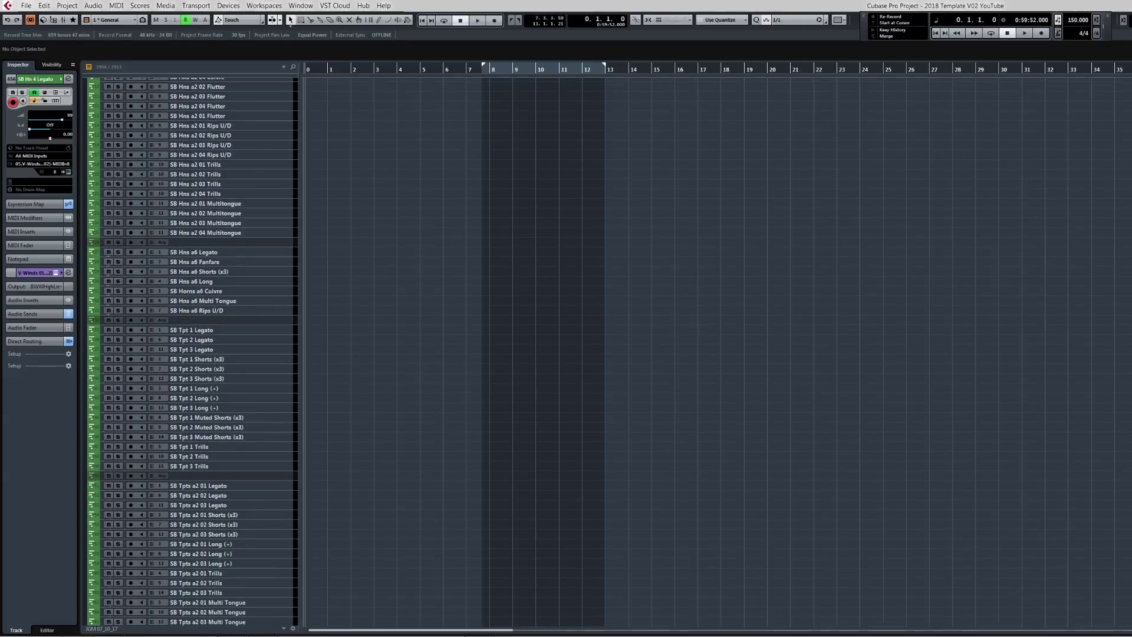
click(216, 254)
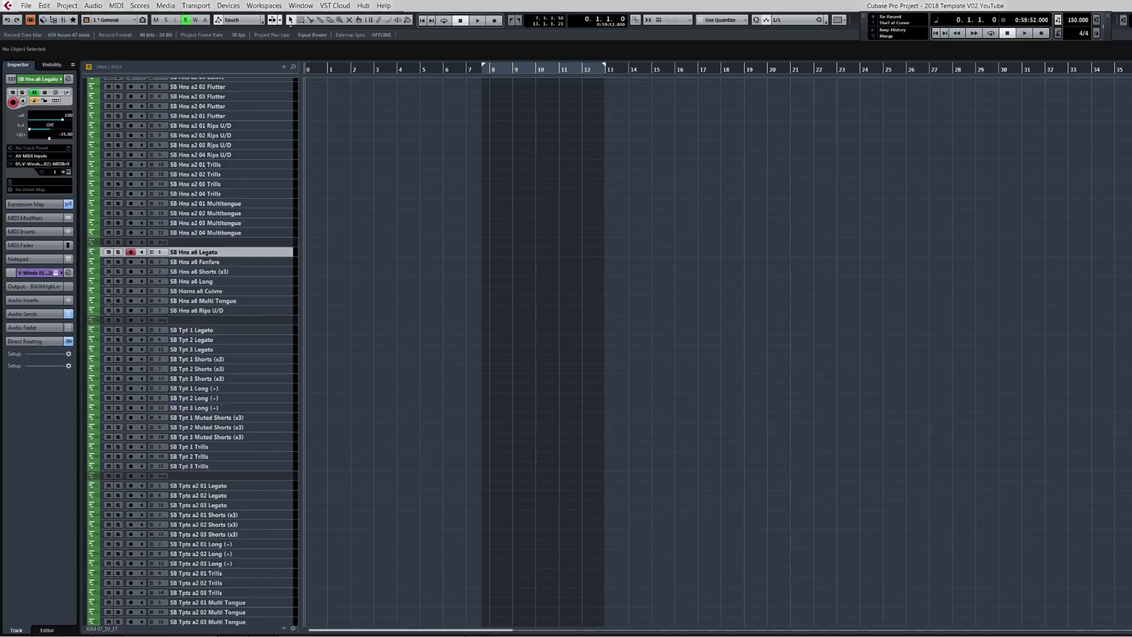
Review the Spitfire trumpet, trombone and low brass tracks, selecting SB Tpts a2 01 Legato and SB Tpts a6 Legato in turn.
scroll(192, 354, down, 4)
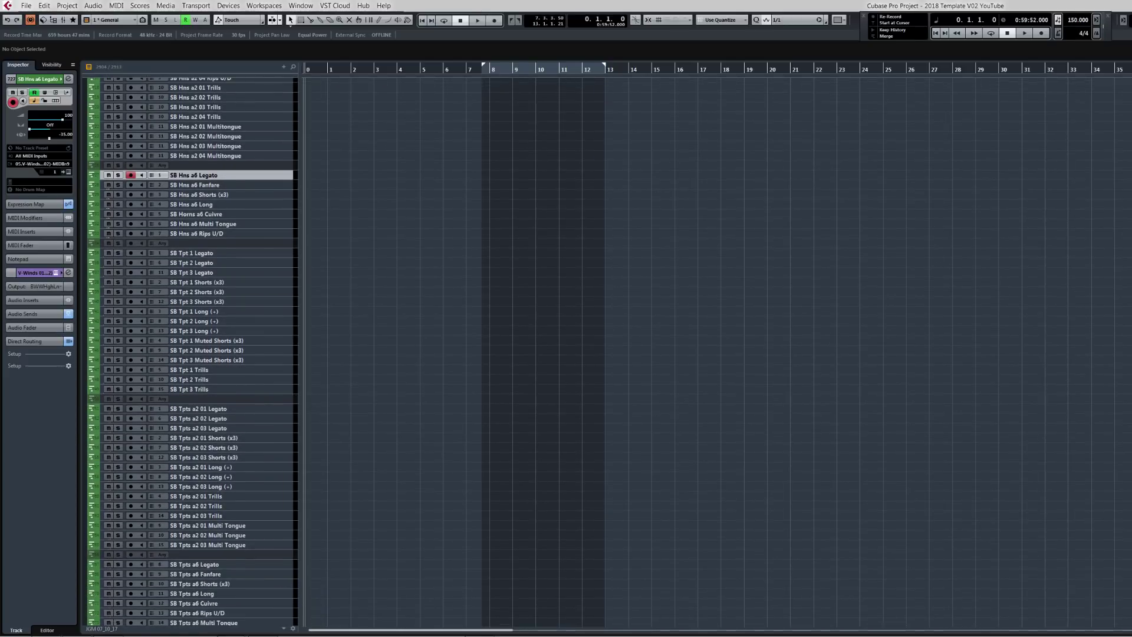
scroll(193, 350, down, 4)
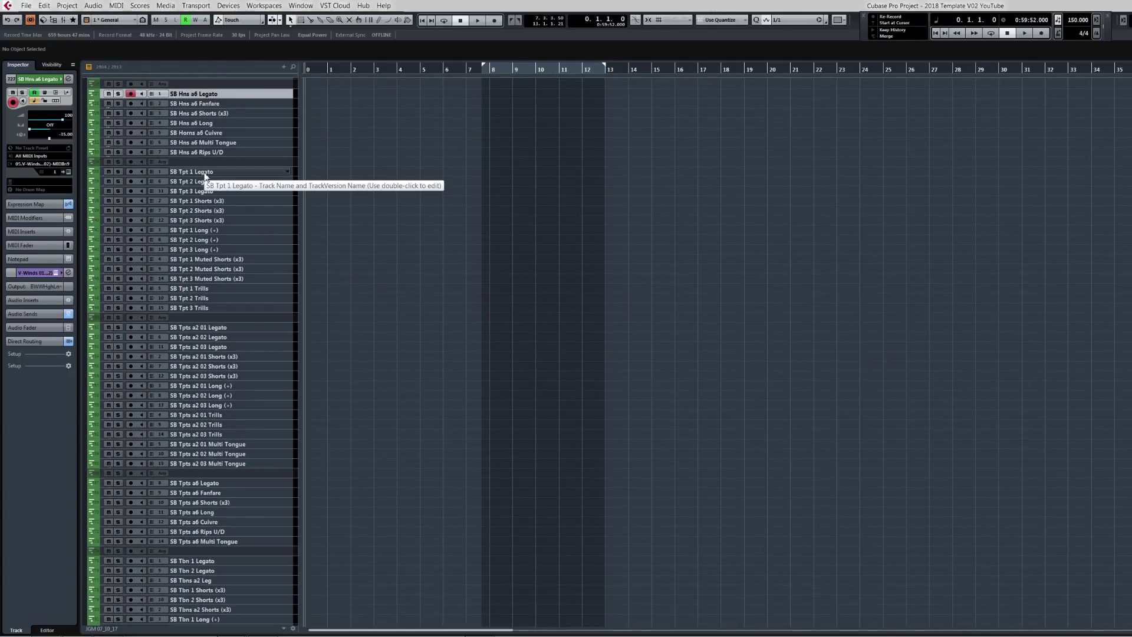
click(209, 330)
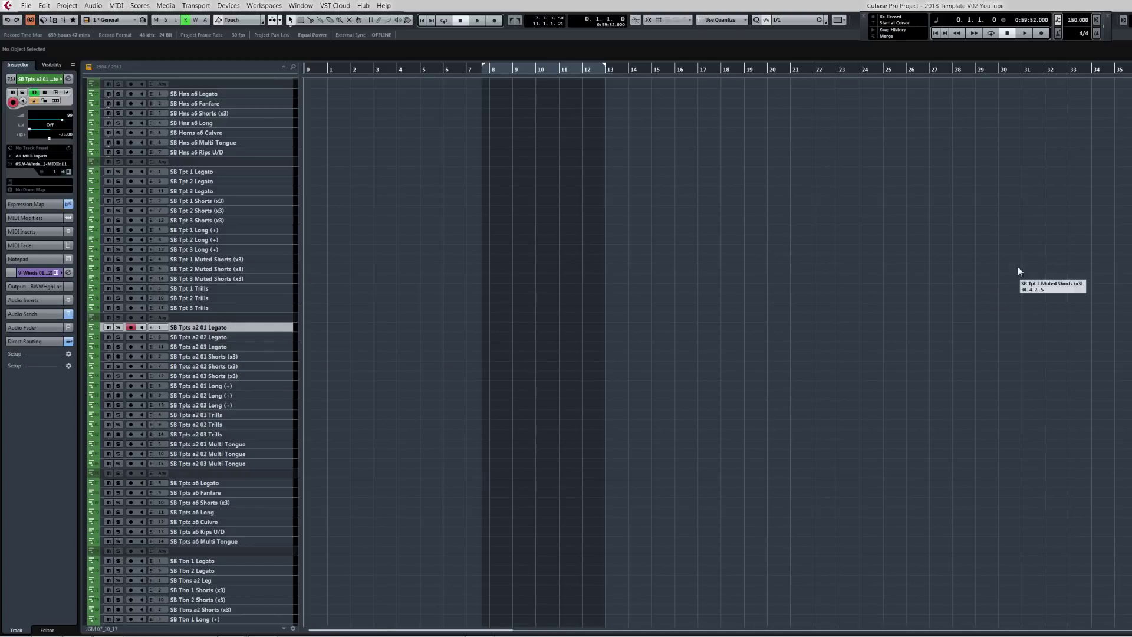
scroll(193, 352, down, 10)
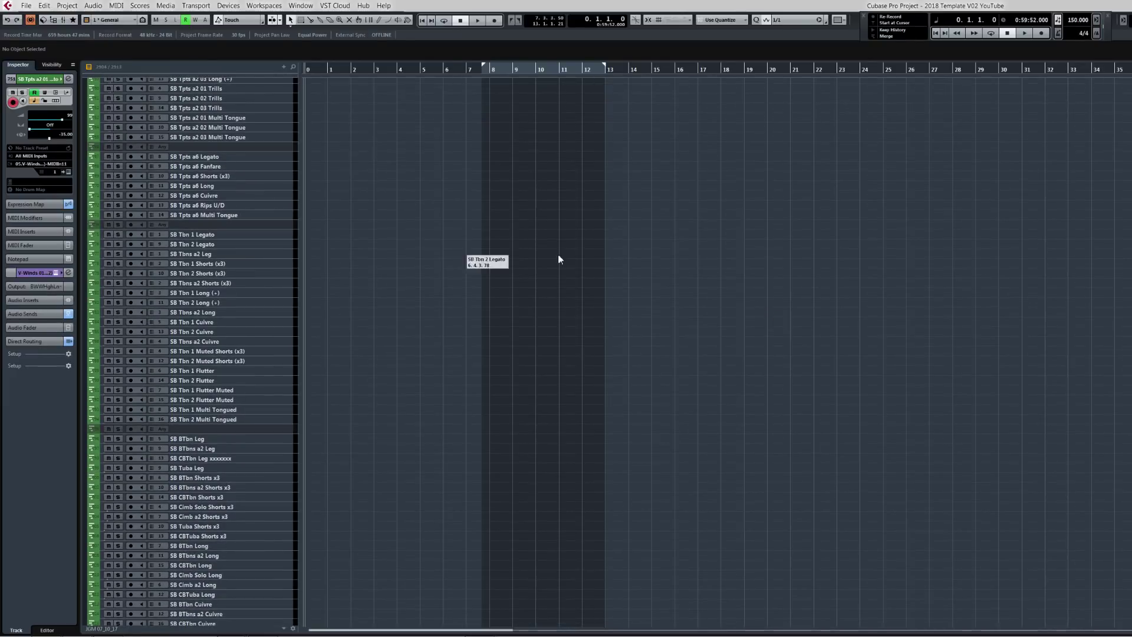
click(226, 160)
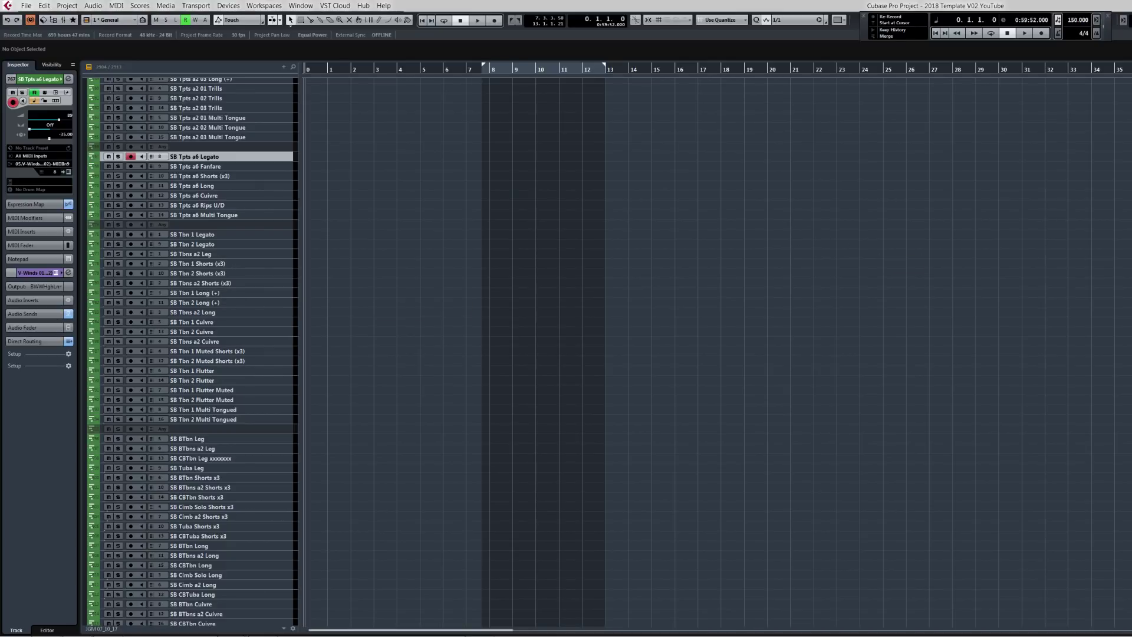
scroll(190, 352, down, 5)
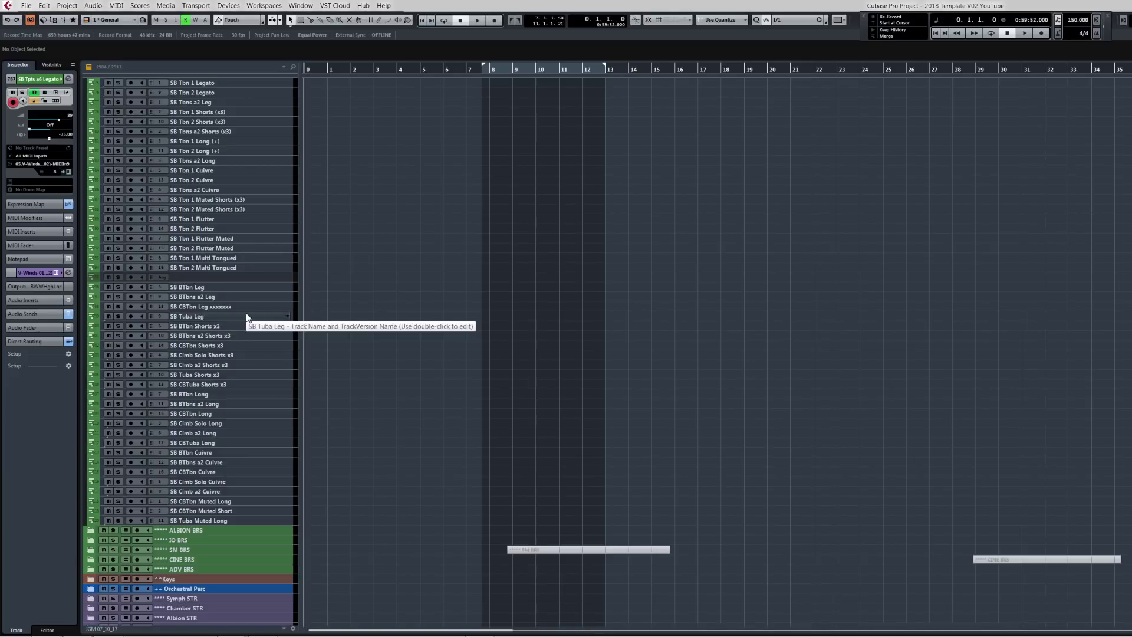
Switch from the SPITFIRE BRS folder to ALBION BRS and select ALB I Brass High Long 8va and ALB I Brass High Leg in turn.
scroll(211, 420, up, 15)
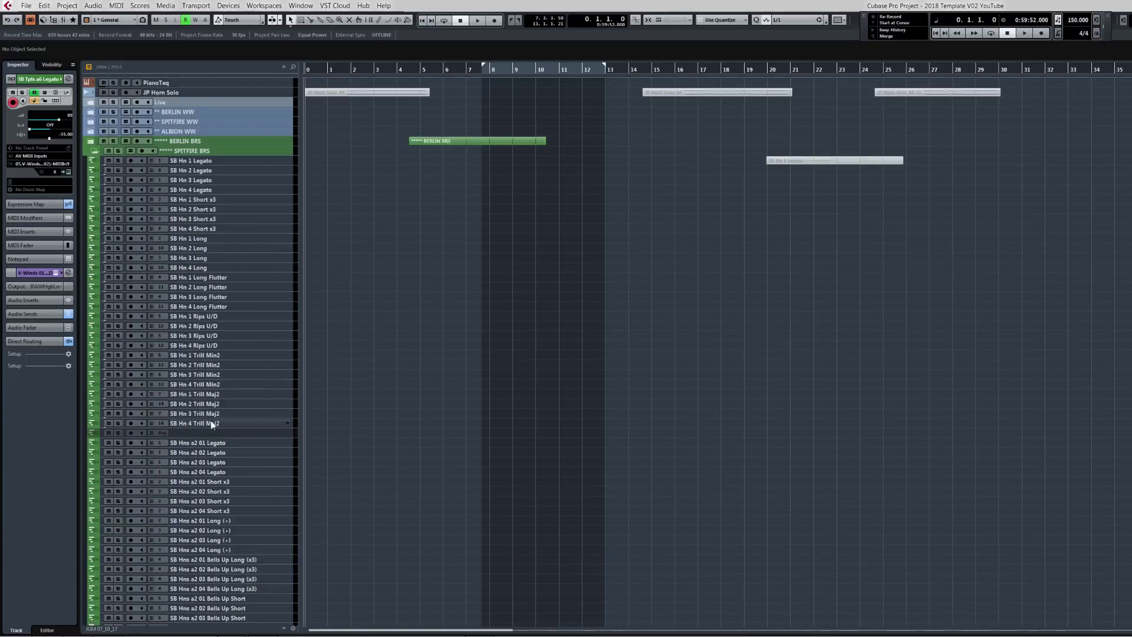
click(93, 151)
click(91, 161)
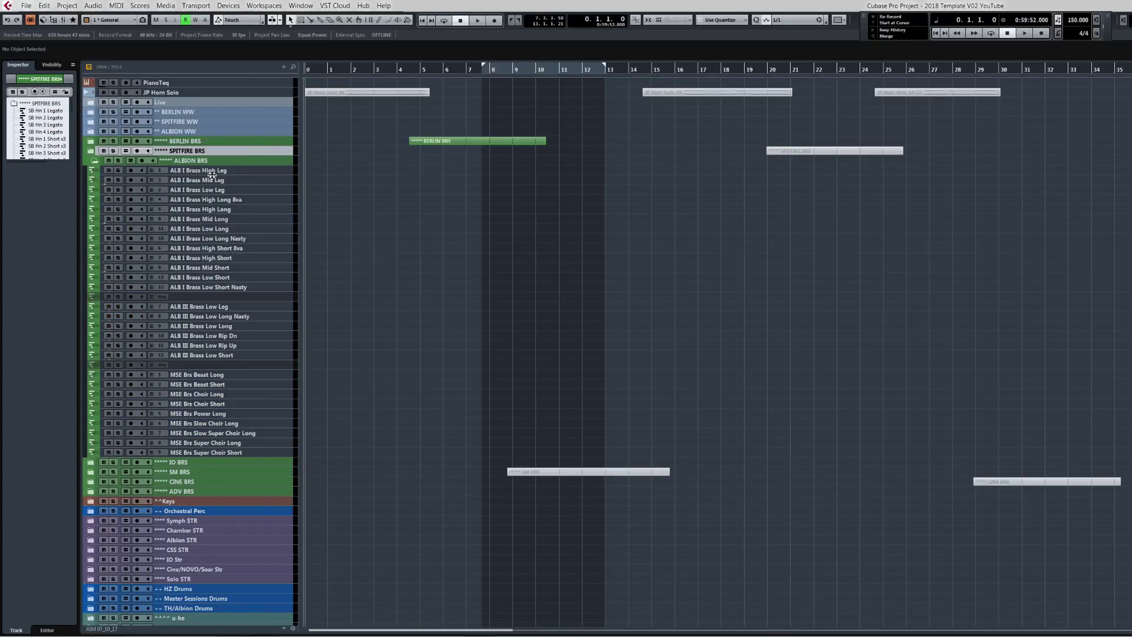
click(214, 199)
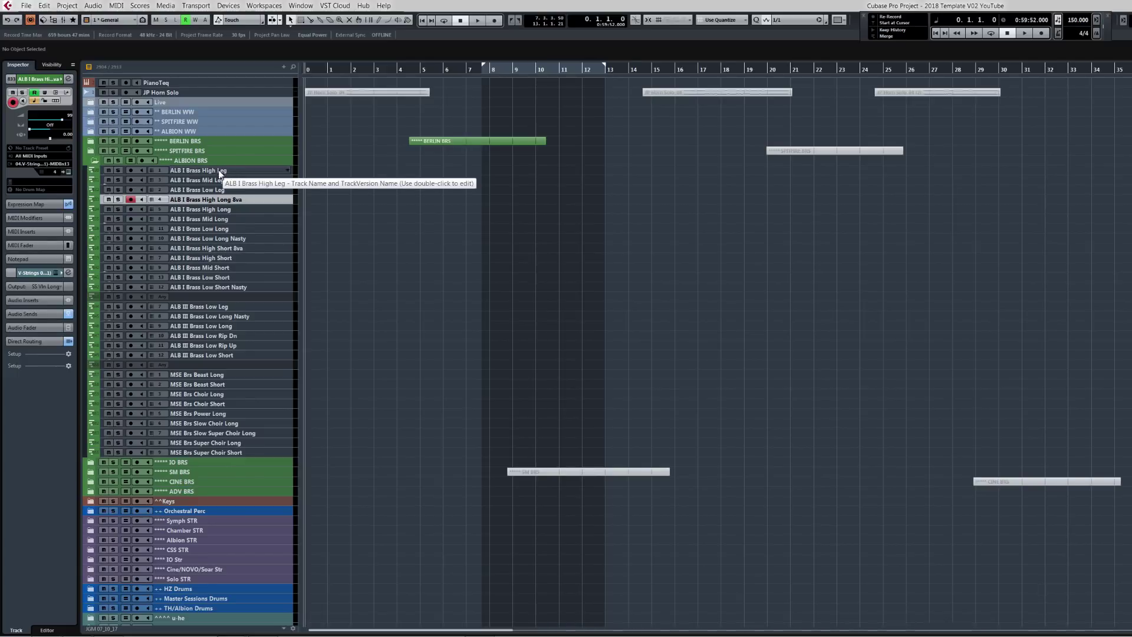
click(220, 171)
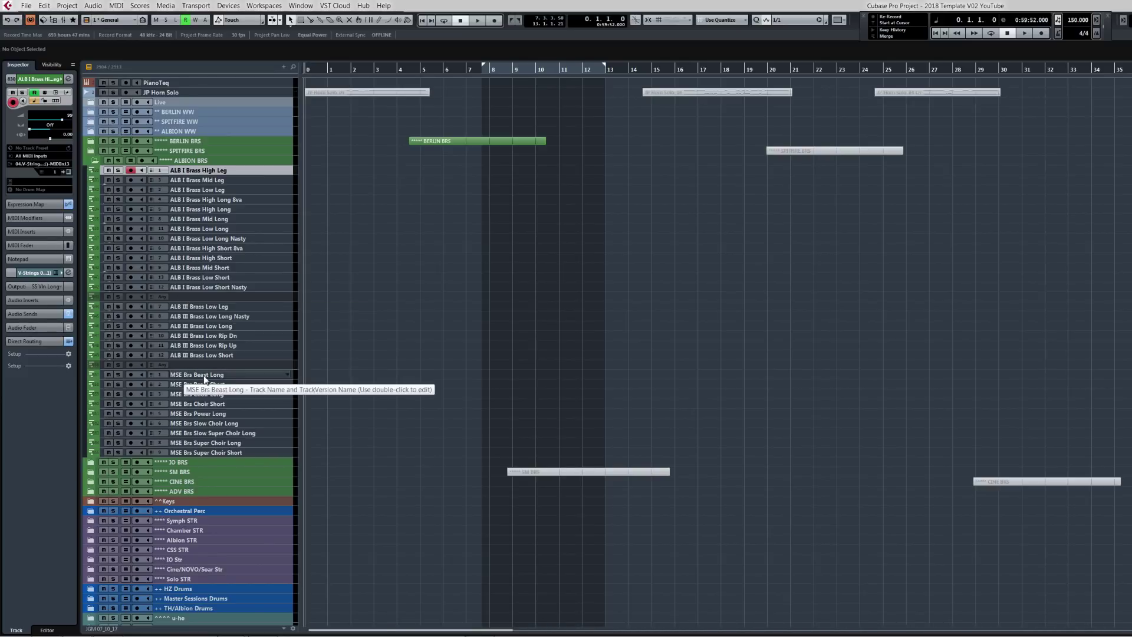
Collapse the ALBION BRS folder, expand IO BRS and select the three IO Horn Univ Unison tracks together.
click(92, 159)
click(90, 171)
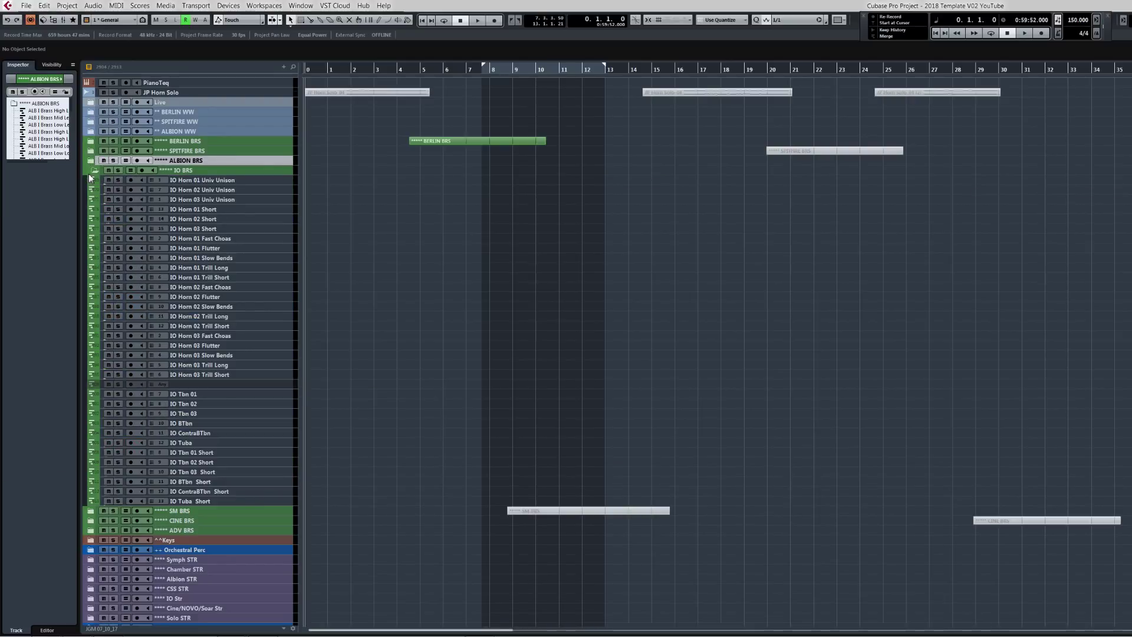
click(229, 180)
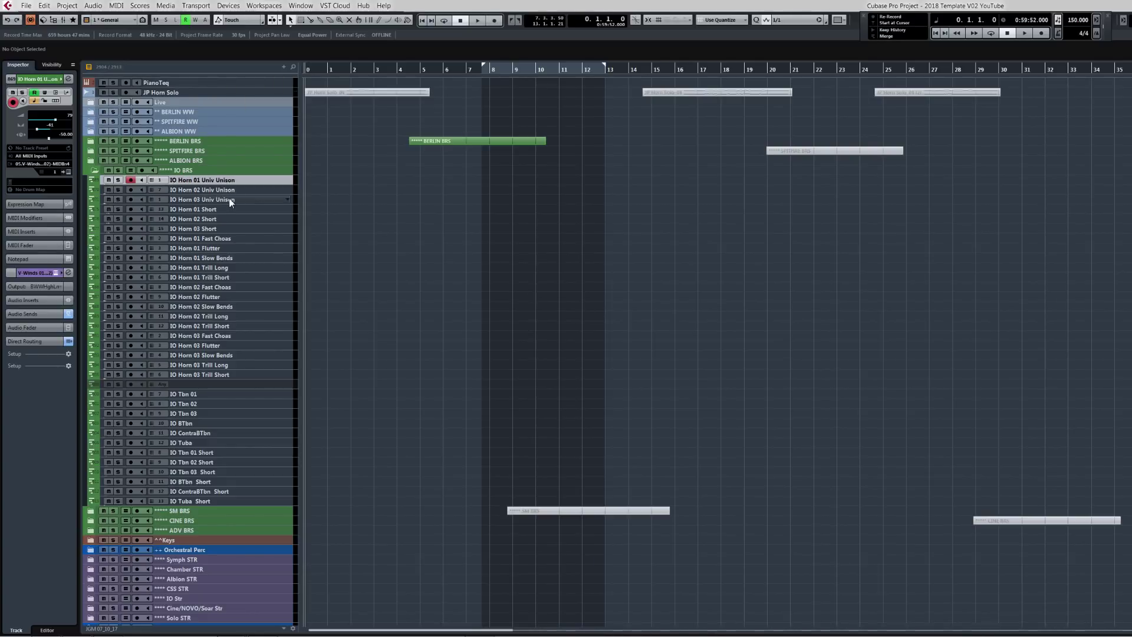
shift+click(230, 201)
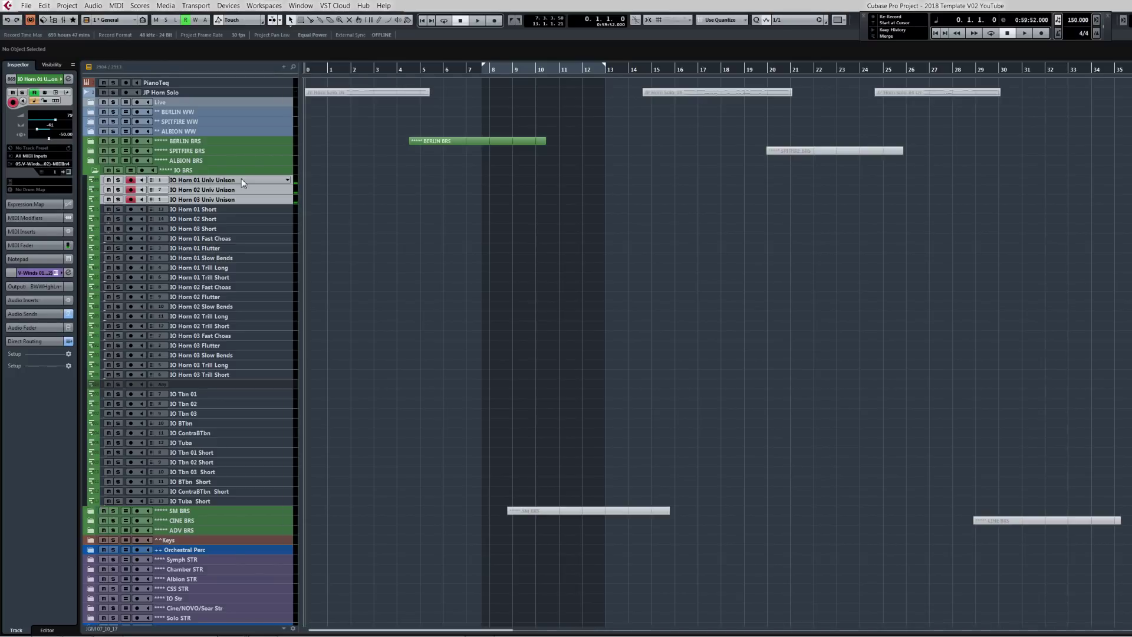
Compare the IO Horn 01, 02 and 03 Univ Unison tracks by selecting each one alone and all three together.
click(242, 178)
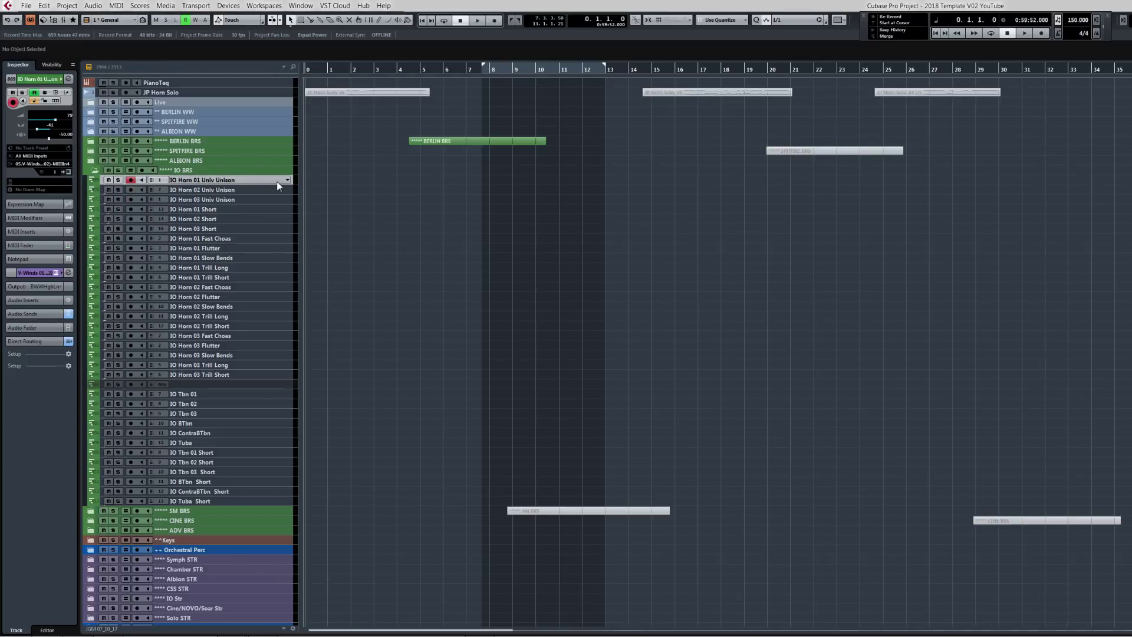
click(220, 190)
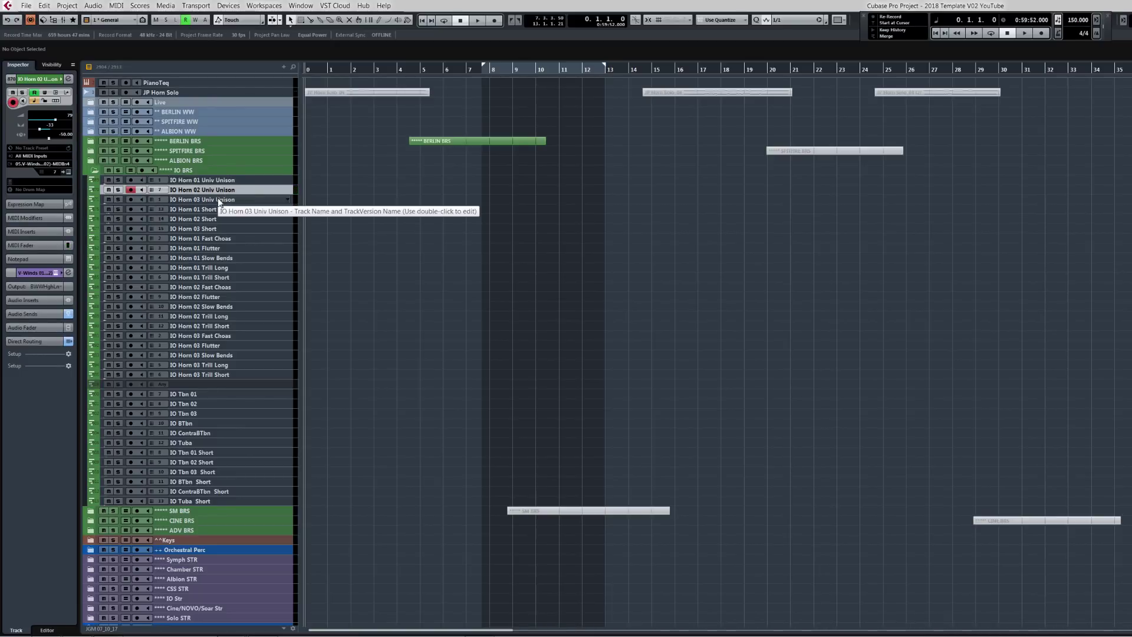
click(218, 199)
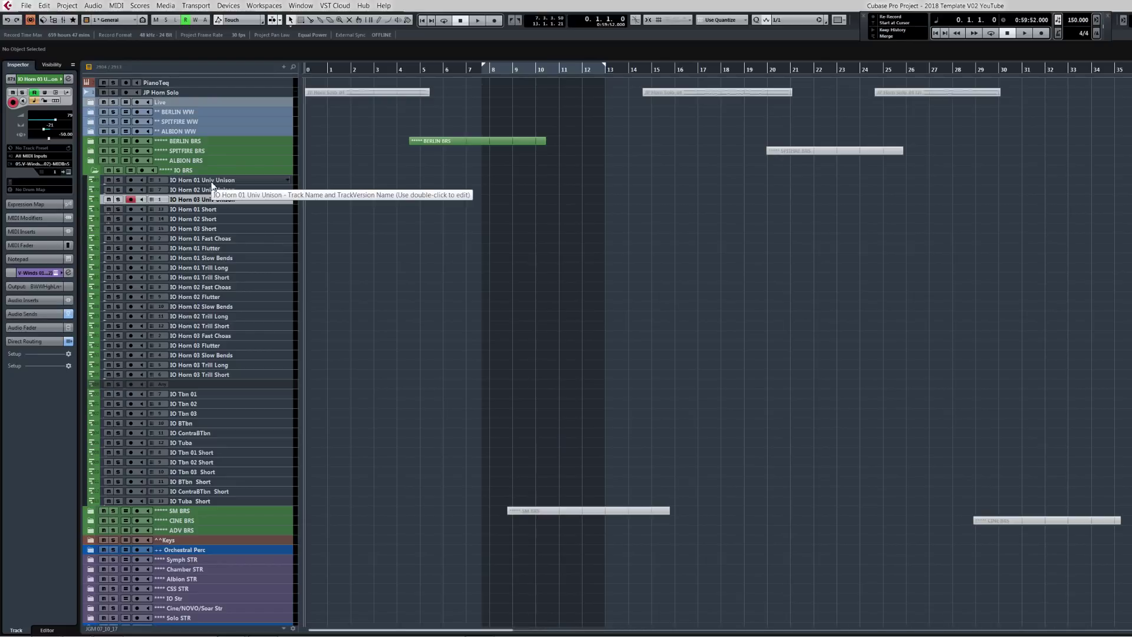
shift+click(212, 183)
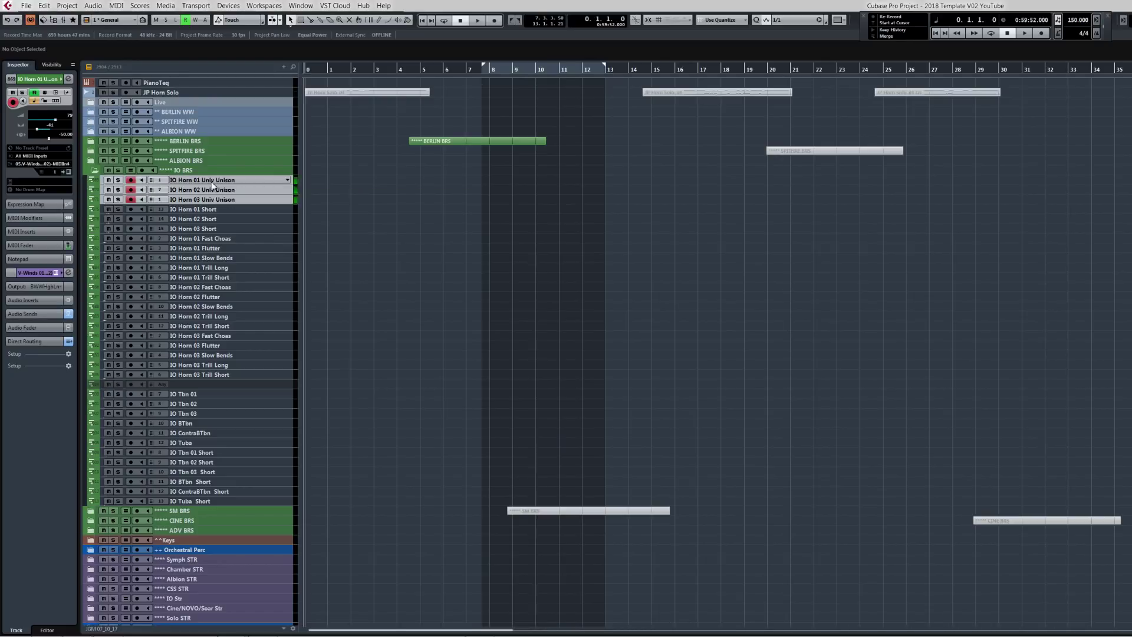
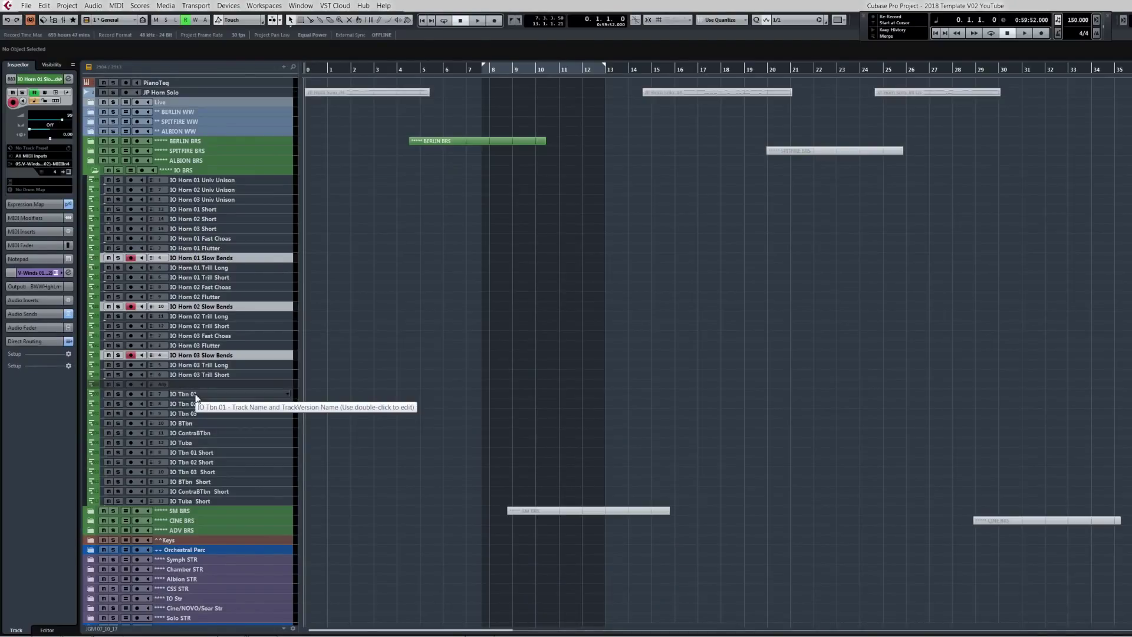
Audition the low brass by selecting IO Tbn 01 through IO Tuba together and narrowing the selection to IO Tbn 01.
click(196, 395)
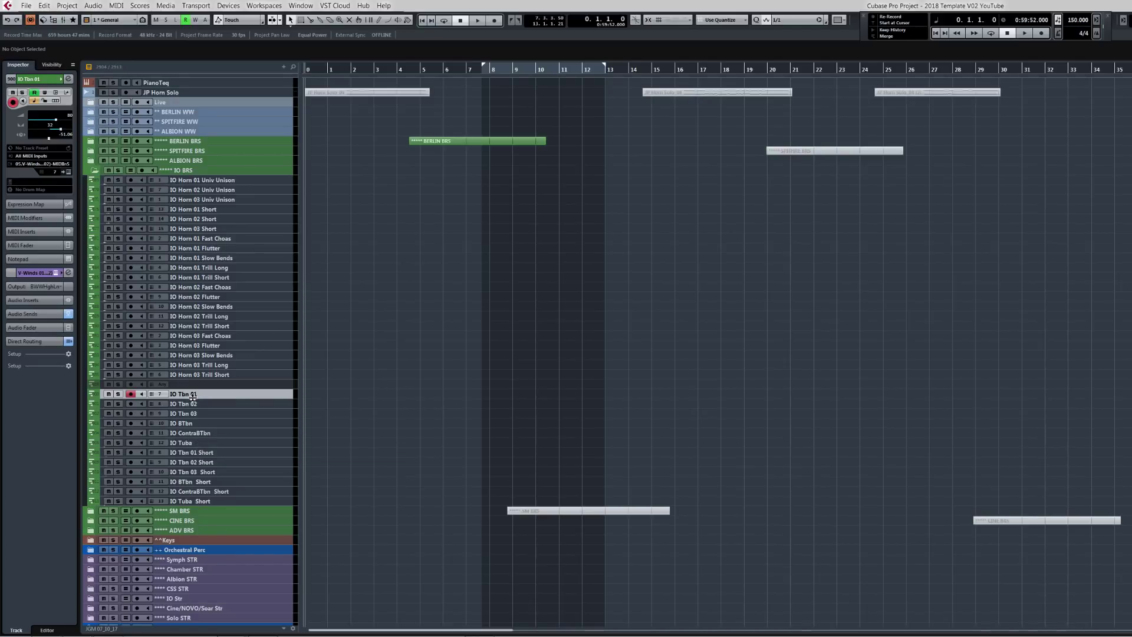
shift+click(196, 443)
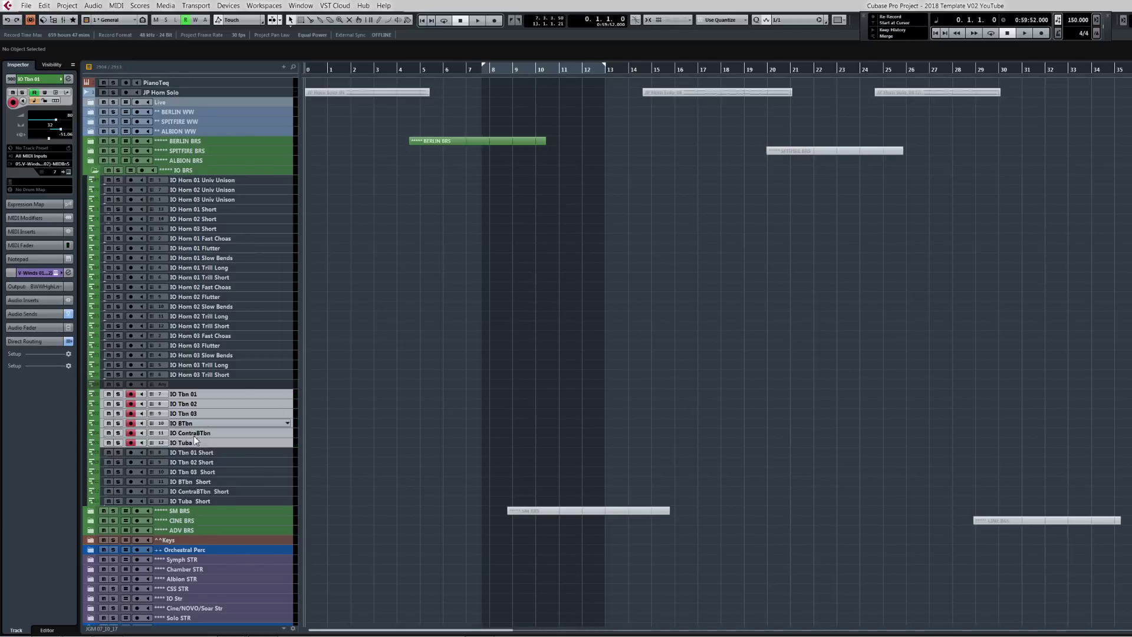
click(204, 394)
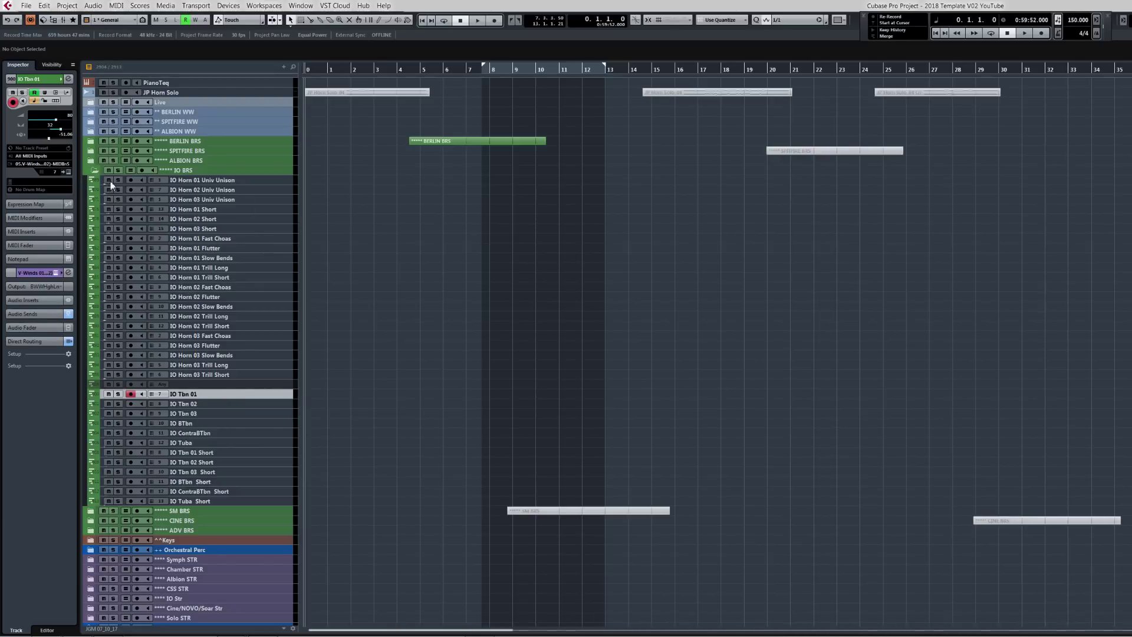
Collapse the IO BRS folder, expand SM BRS and select the SM Horn 01 track.
click(93, 171)
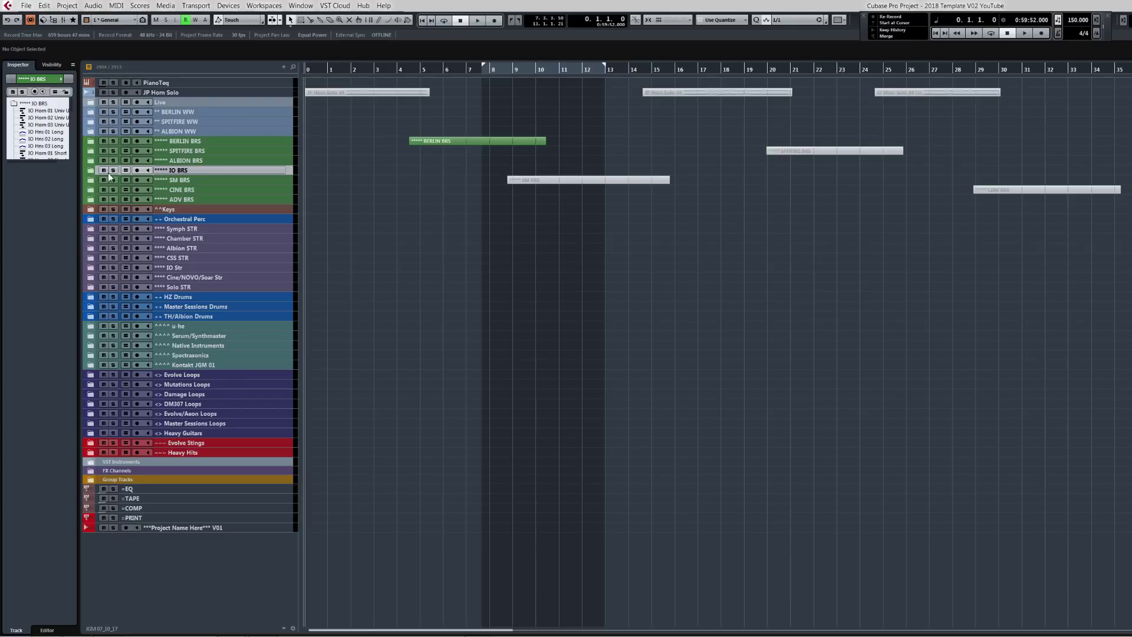
click(91, 180)
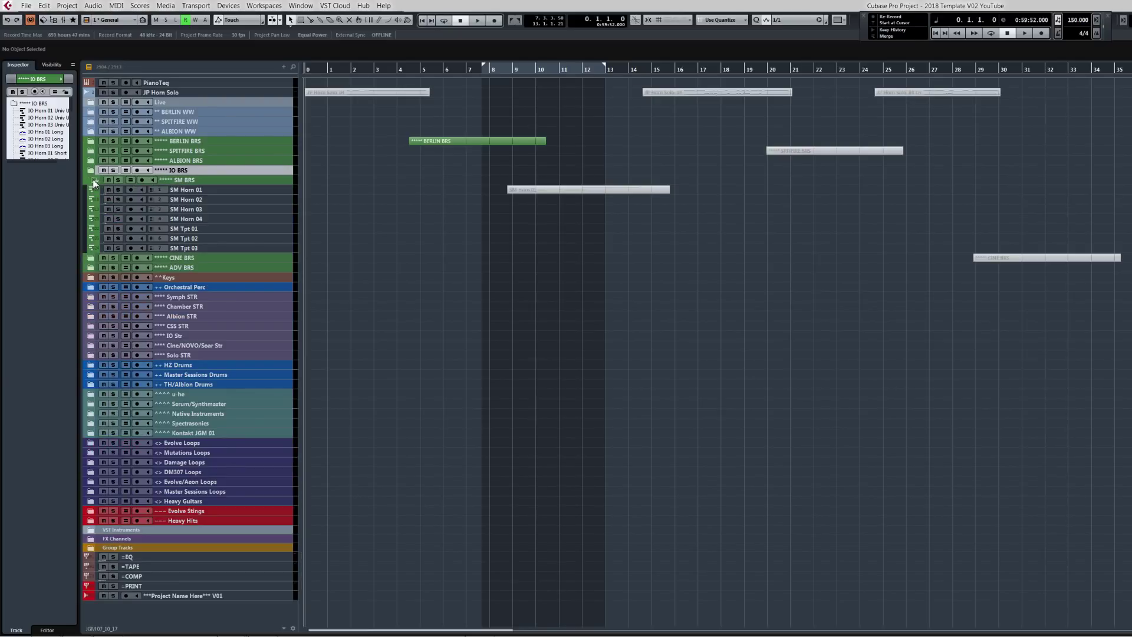
click(204, 190)
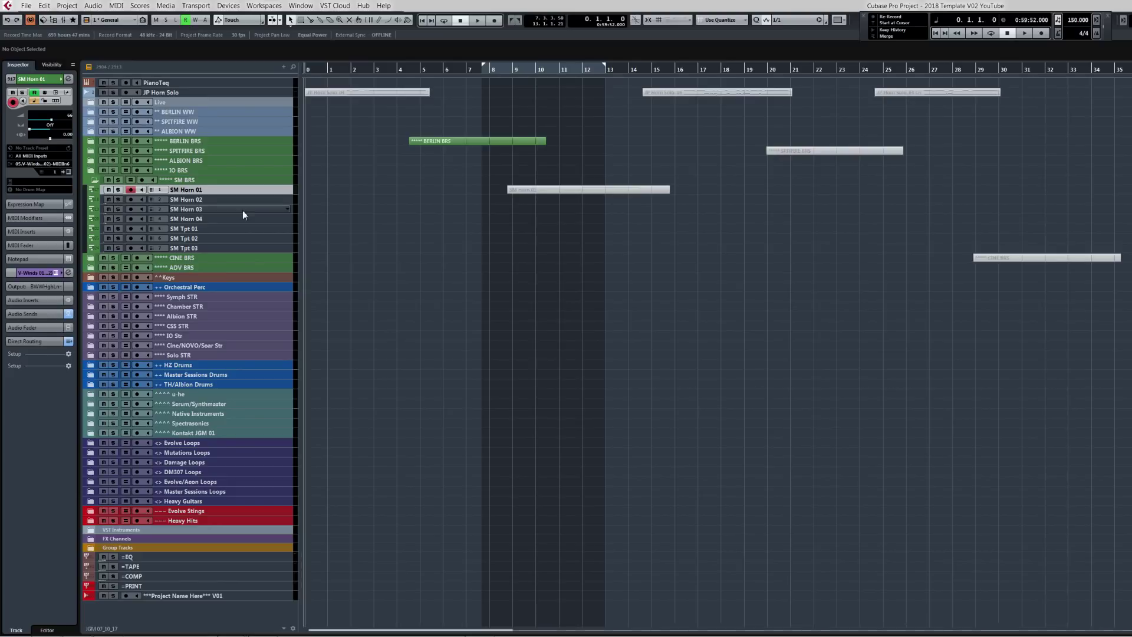
Switch to Vienna Ensemble Pro Server and close all the open FabFilter Pro-MB and Pro-Q 2 plug-in windows.
key(super+4)
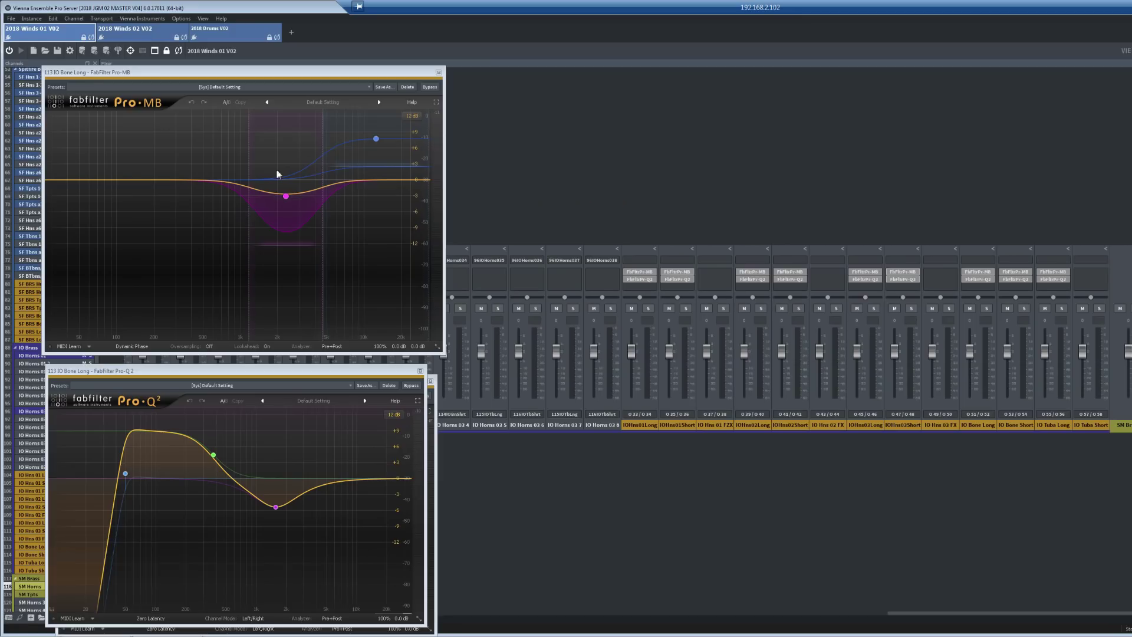
click(438, 72)
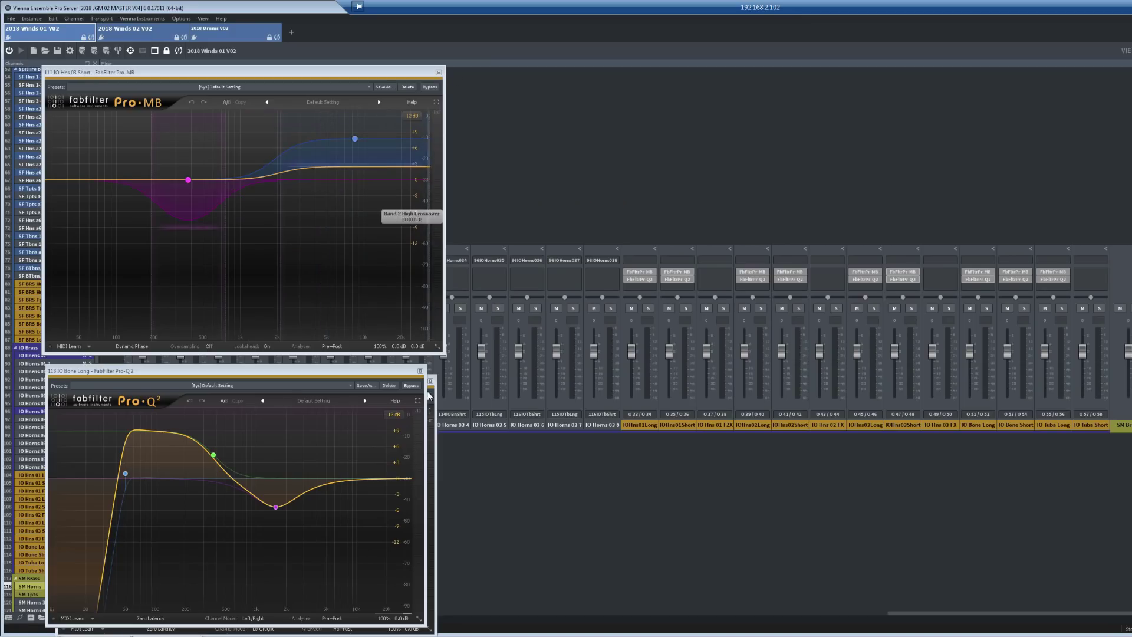
click(419, 371)
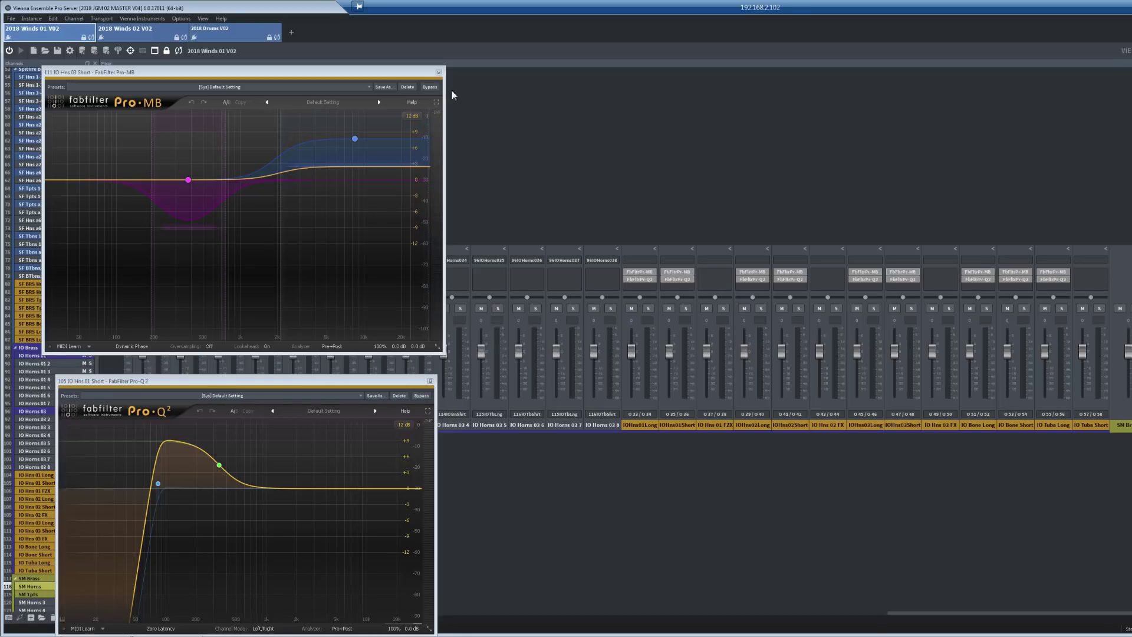
click(439, 72)
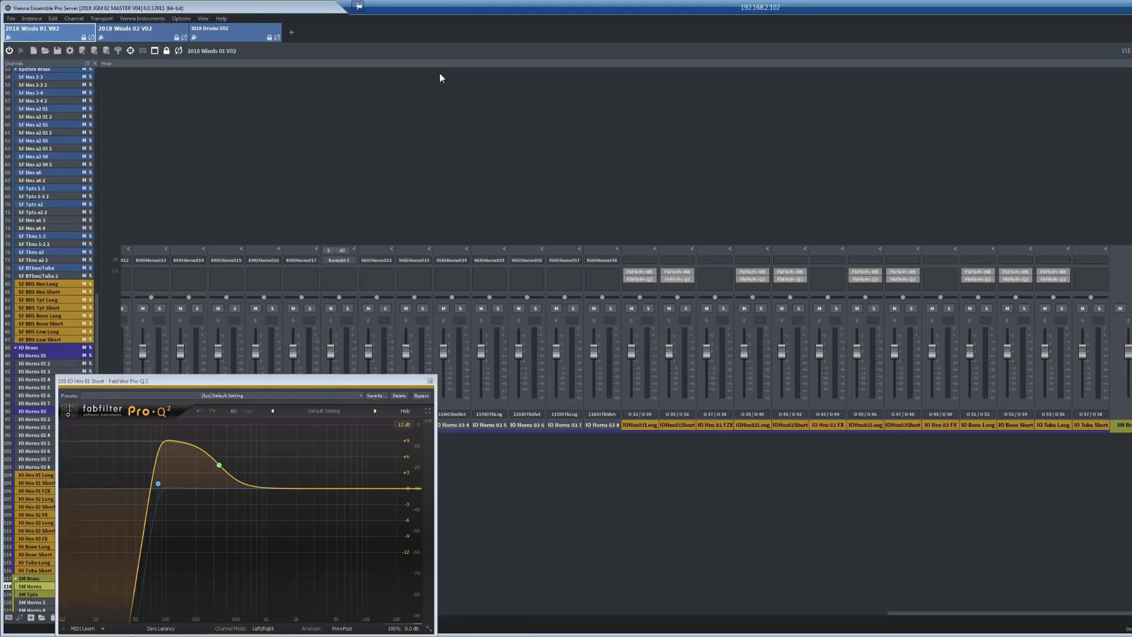
click(430, 381)
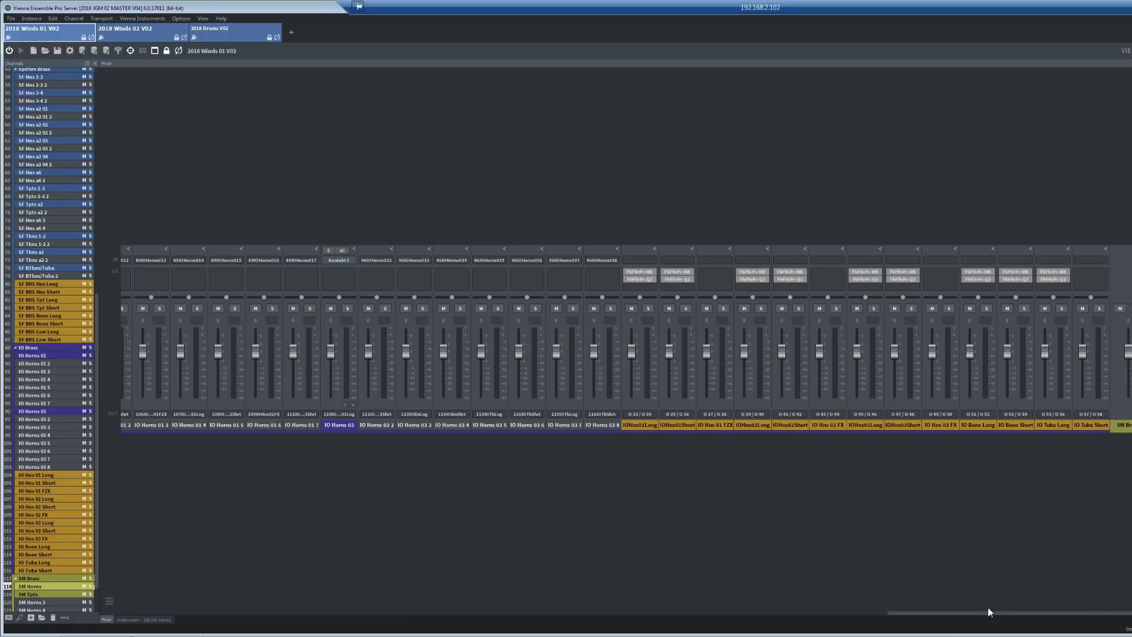
Open the SM Horns Kontakt instrument and view the first French Horn's Vel. curve and Controllers 1 pages.
drag(989, 612, 1054, 613)
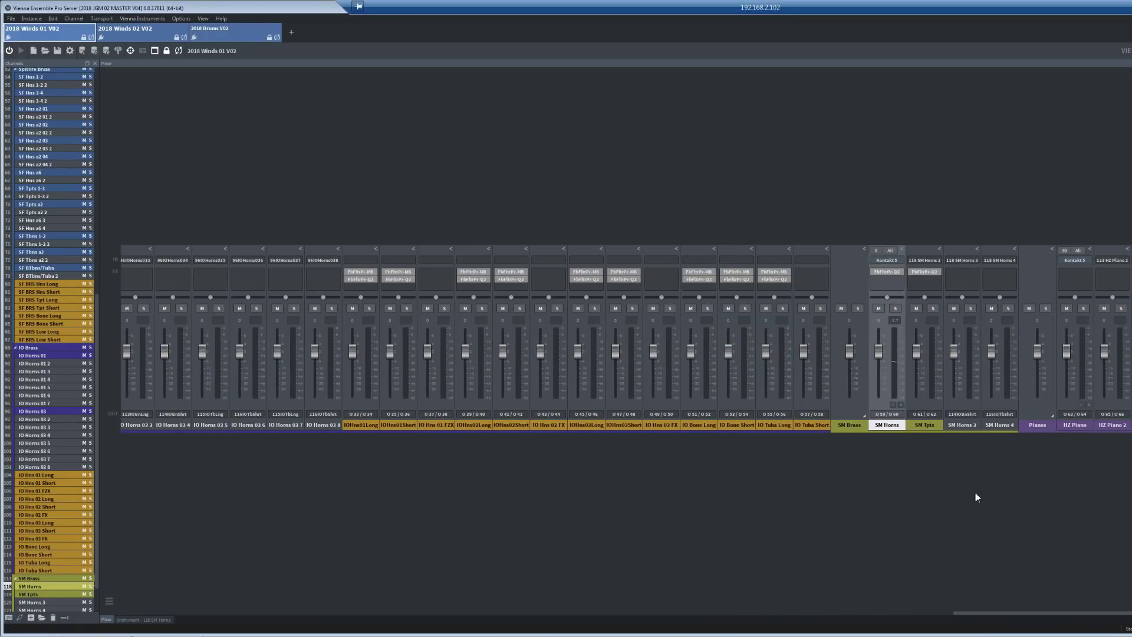
double_click(890, 425)
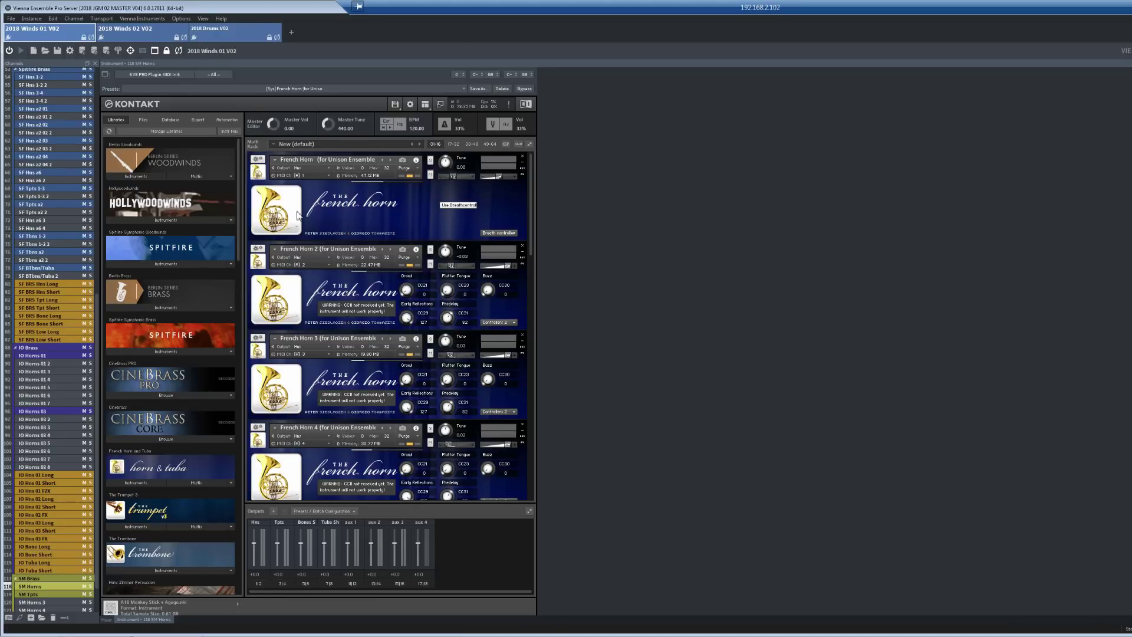
click(494, 234)
click(502, 233)
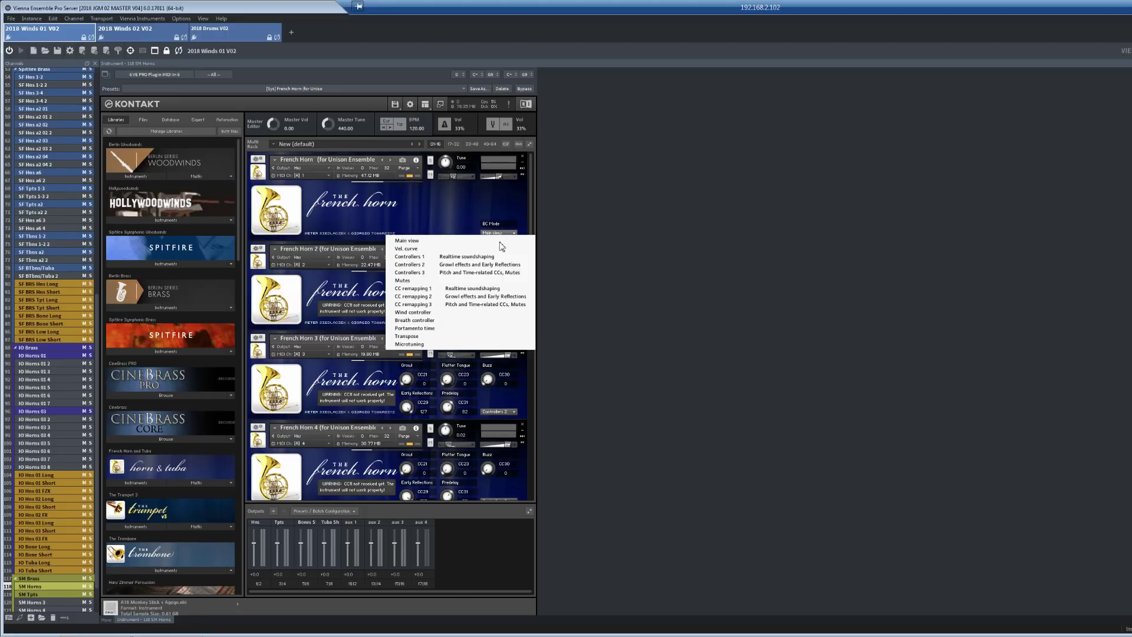
click(498, 248)
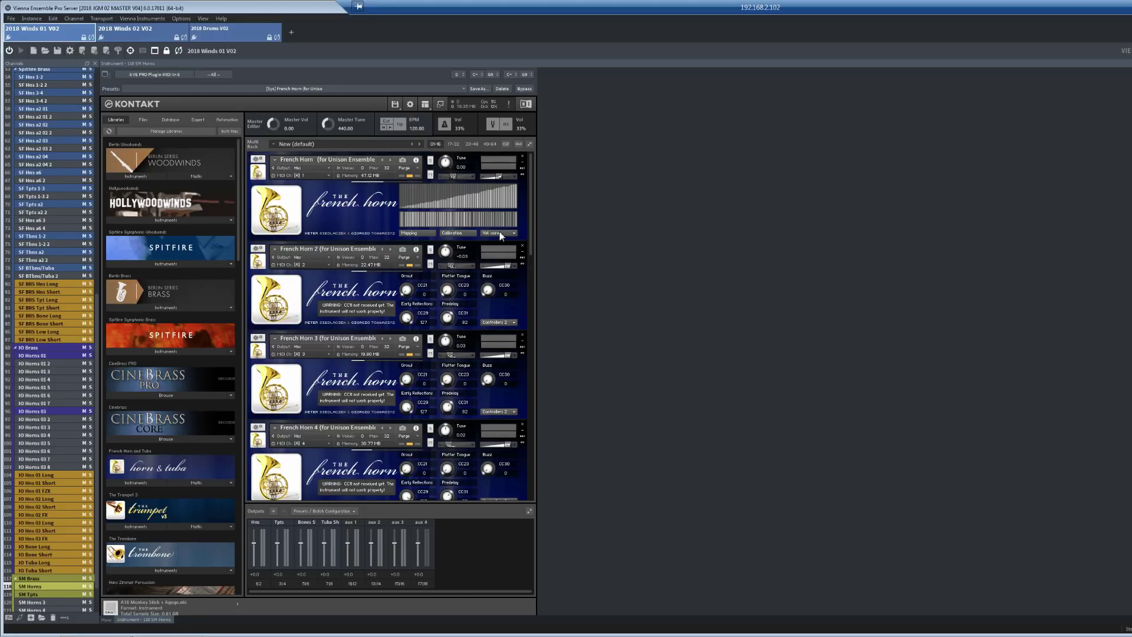
click(499, 233)
click(493, 258)
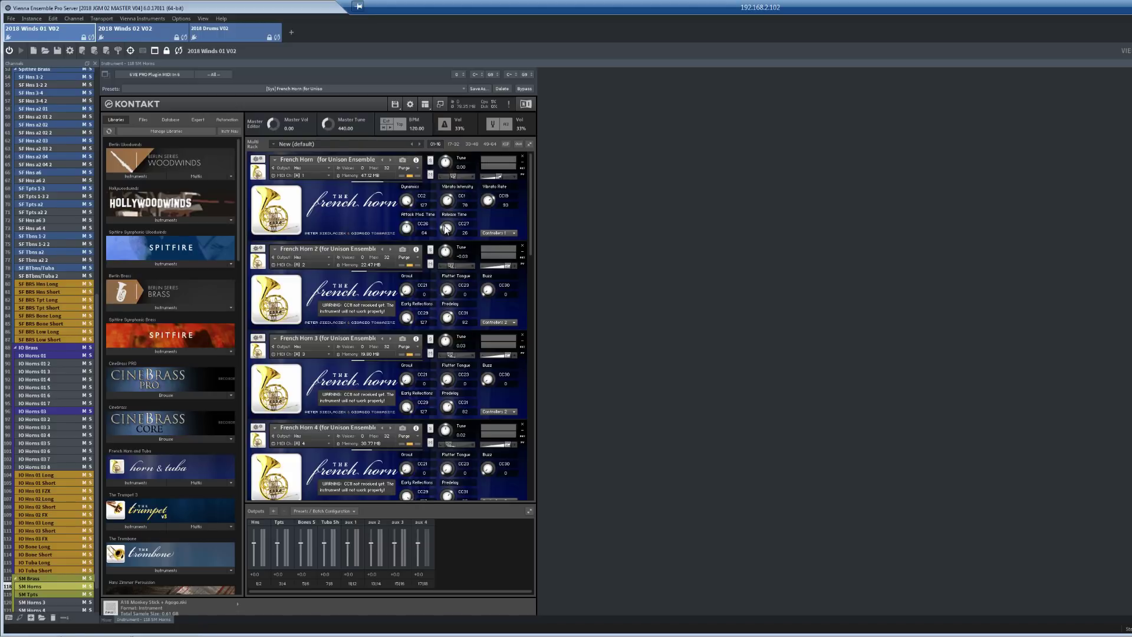
Switch to Cubase and audition the SM brass by selecting SM Tpt 01, SM Horn 01, SM Tpt 01 again and SM Tpt 03 individually.
key(alt+Tab)
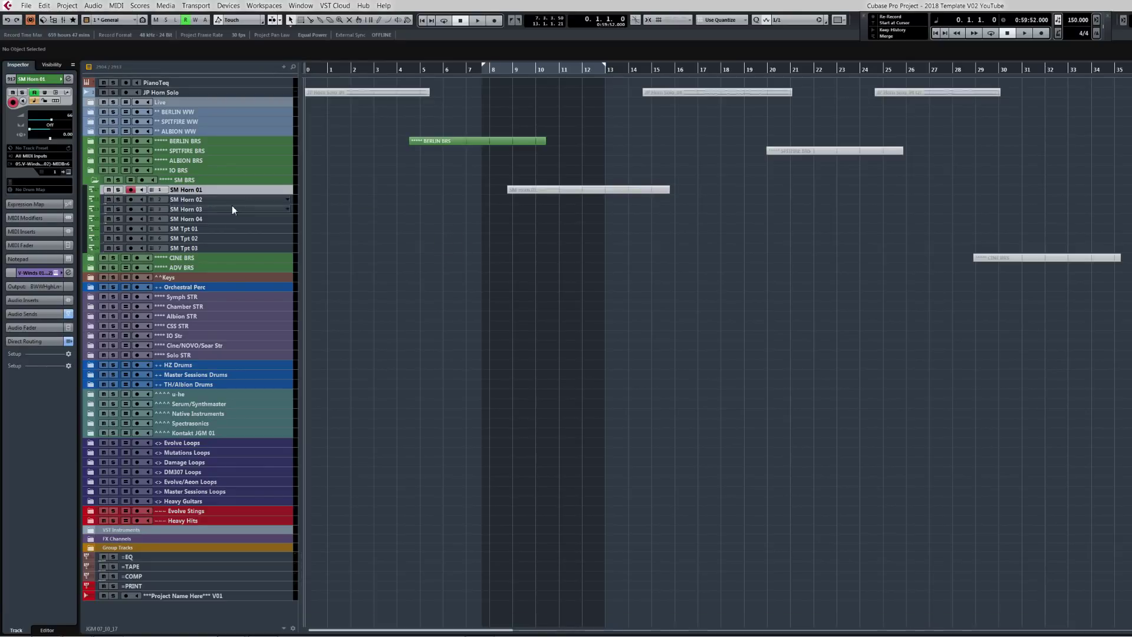
click(208, 230)
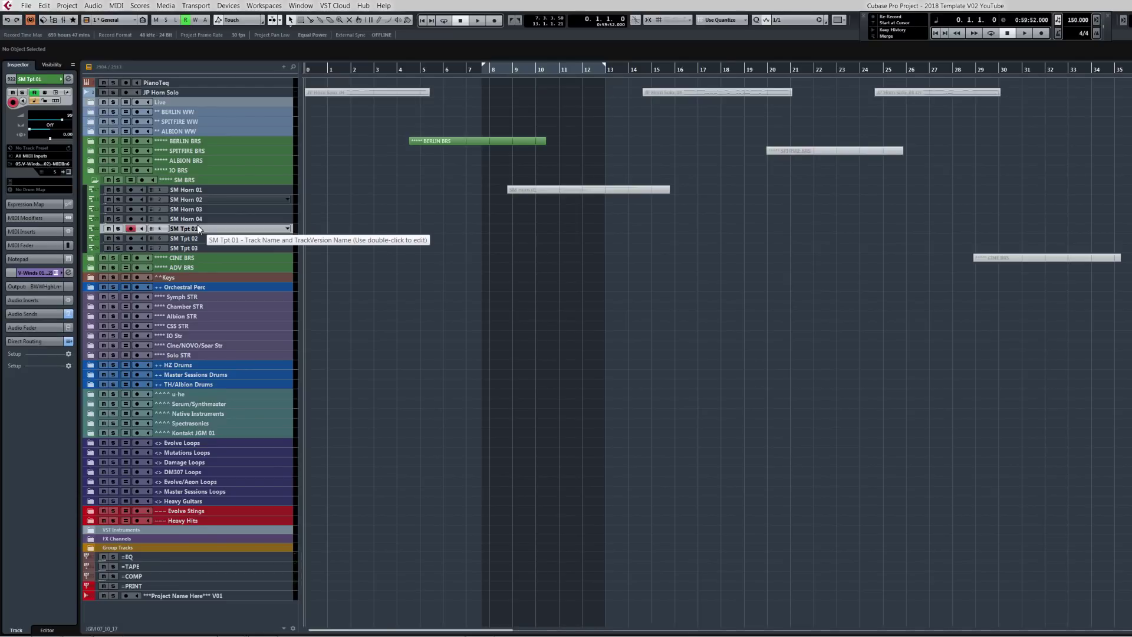
click(192, 200)
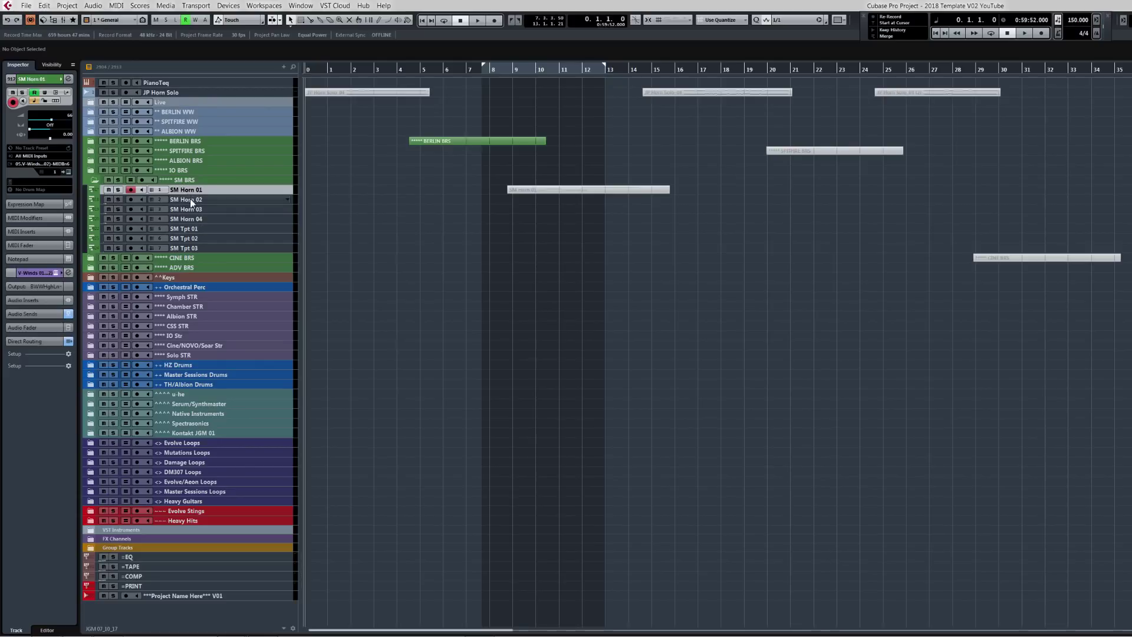
click(193, 209)
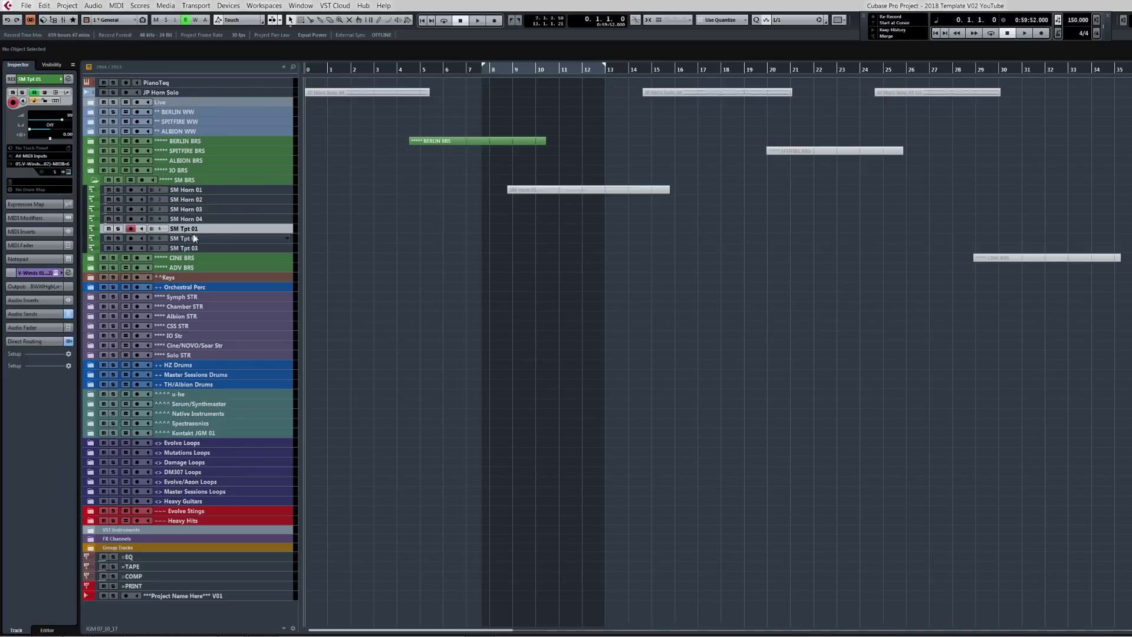
click(193, 239)
click(194, 248)
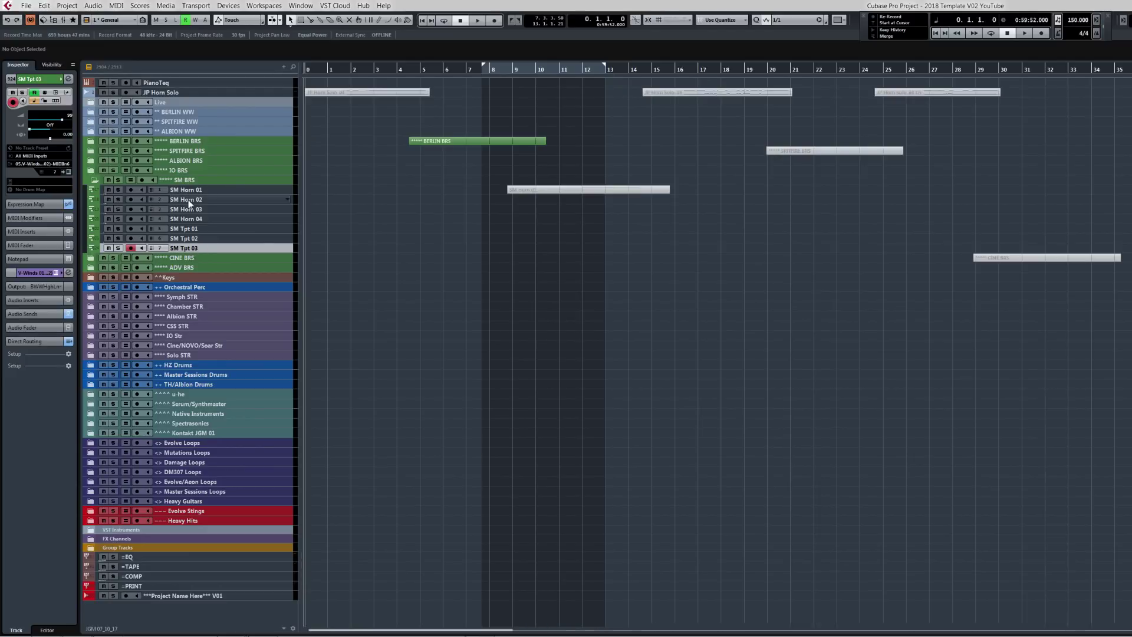
Collapse the SM BRS folder, expand CINE BRS and select the CIN Hn 1 Leg track.
click(94, 181)
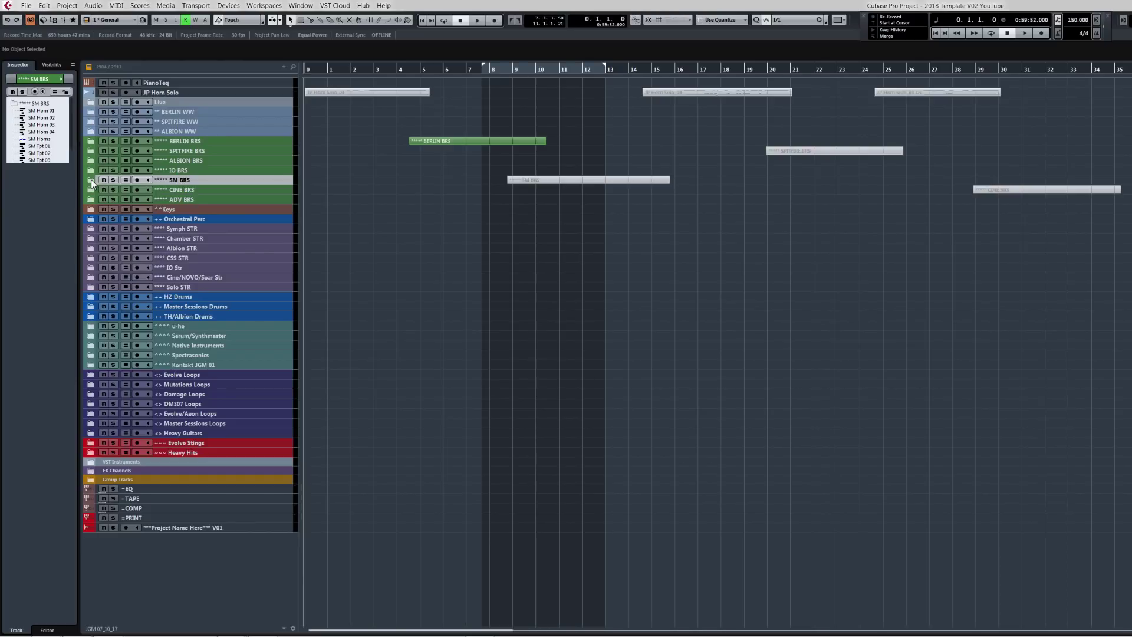
click(90, 190)
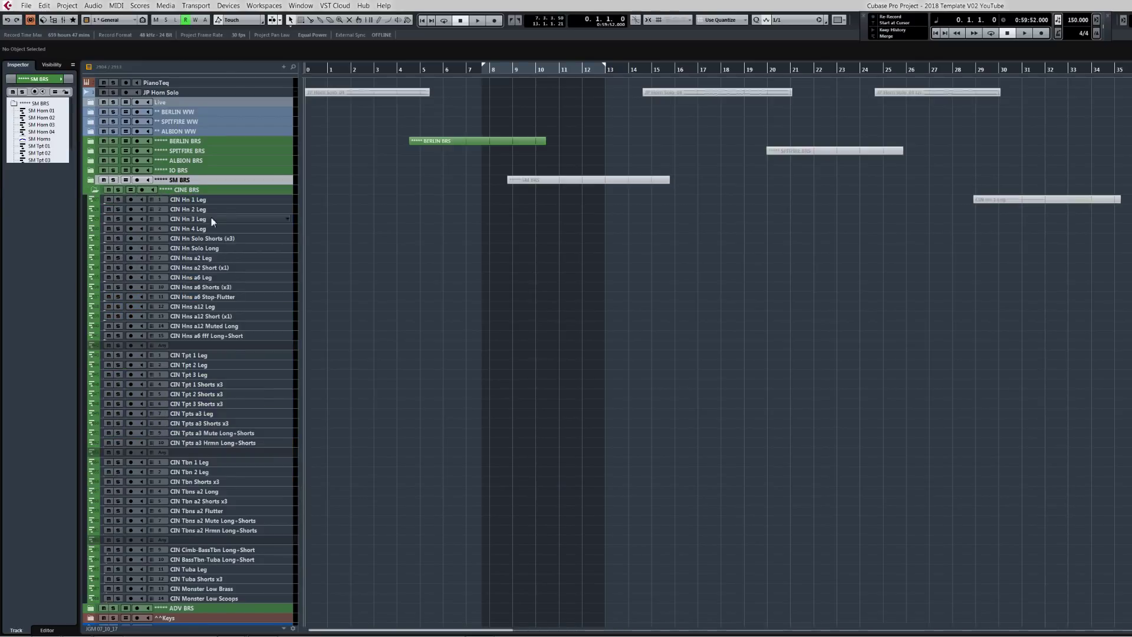
click(198, 200)
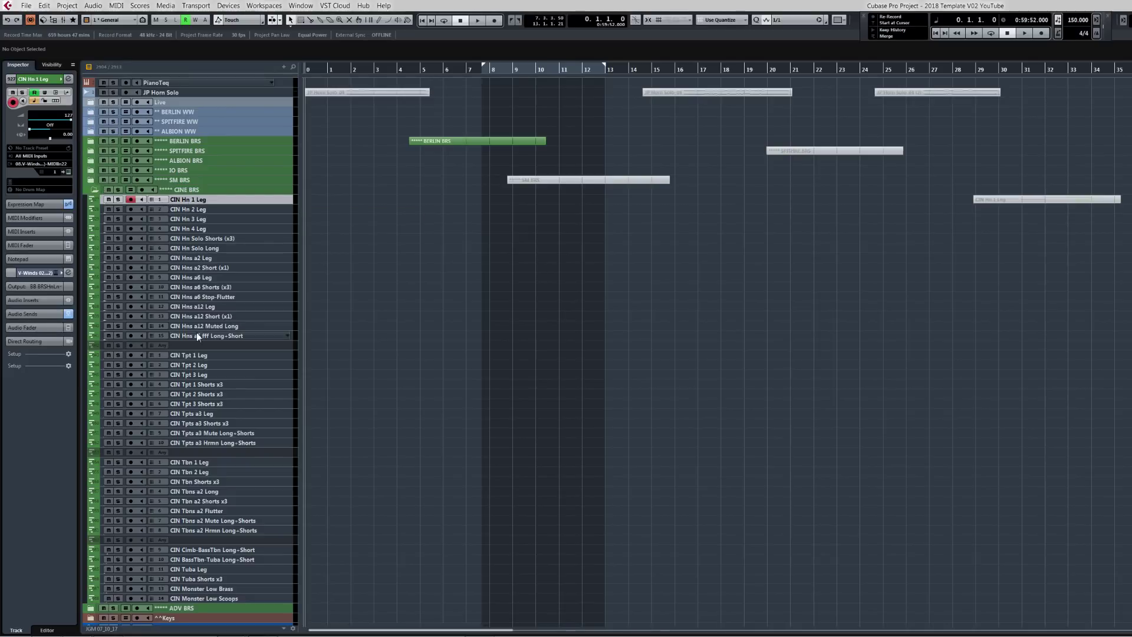
Collapse the CINE BRS folder, expand ADV BRS and select the ADV Hns Adventure track.
click(93, 189)
click(91, 199)
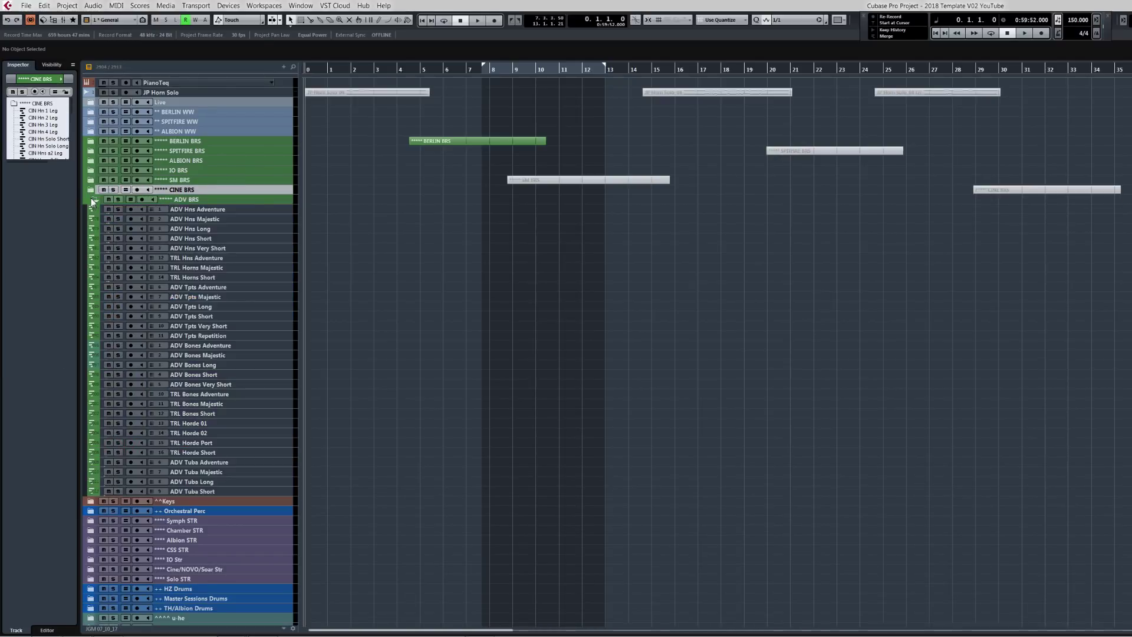
click(215, 210)
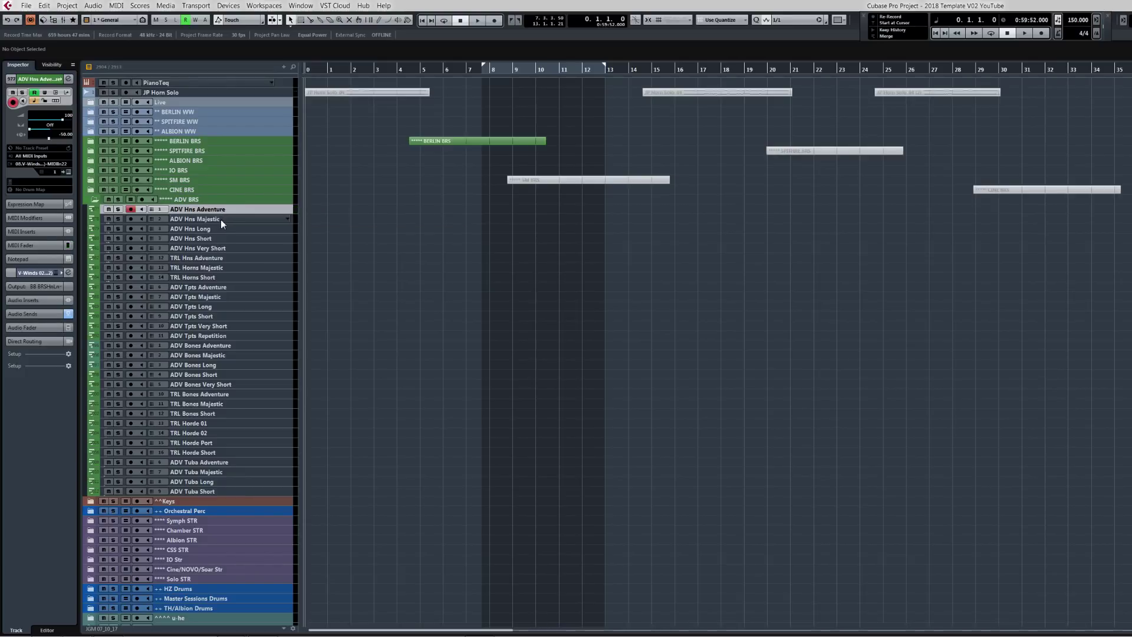
Audition the horn patches by selecting ADV Hns Majestic, TRL Hns Adventure, TRL Horns Majestic and ADV Hns Long one at a time.
click(221, 219)
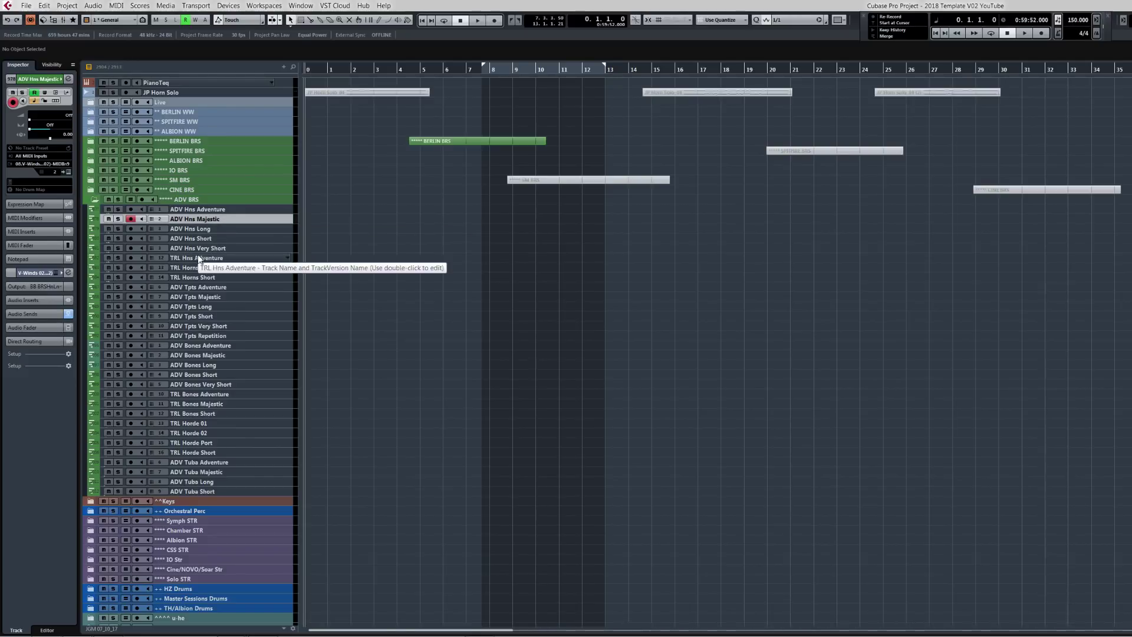
click(171, 260)
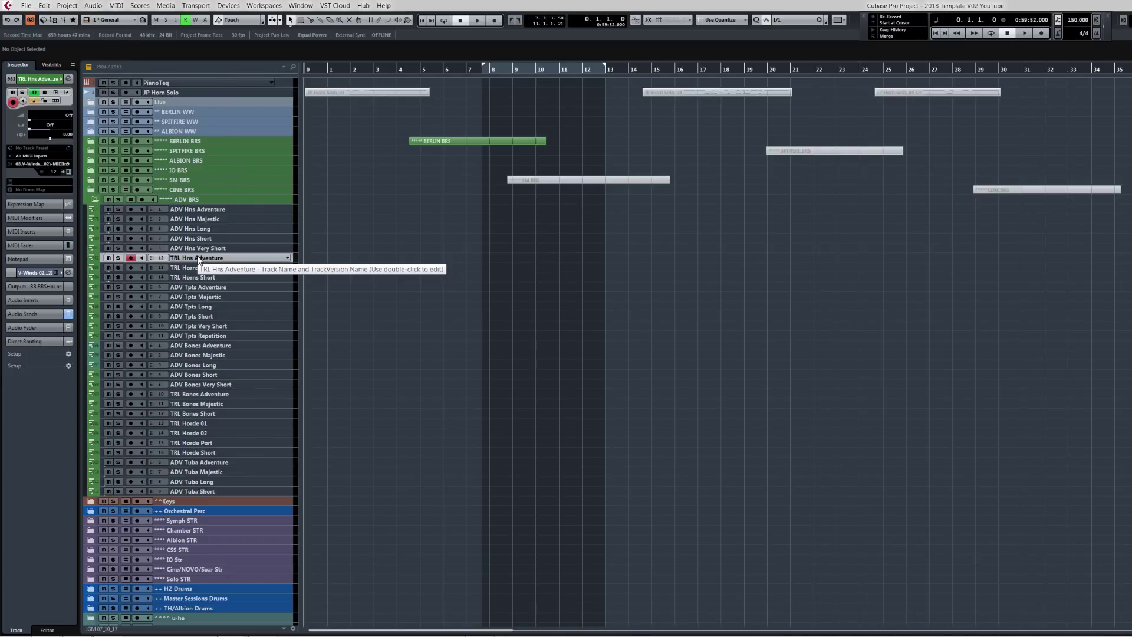
click(221, 268)
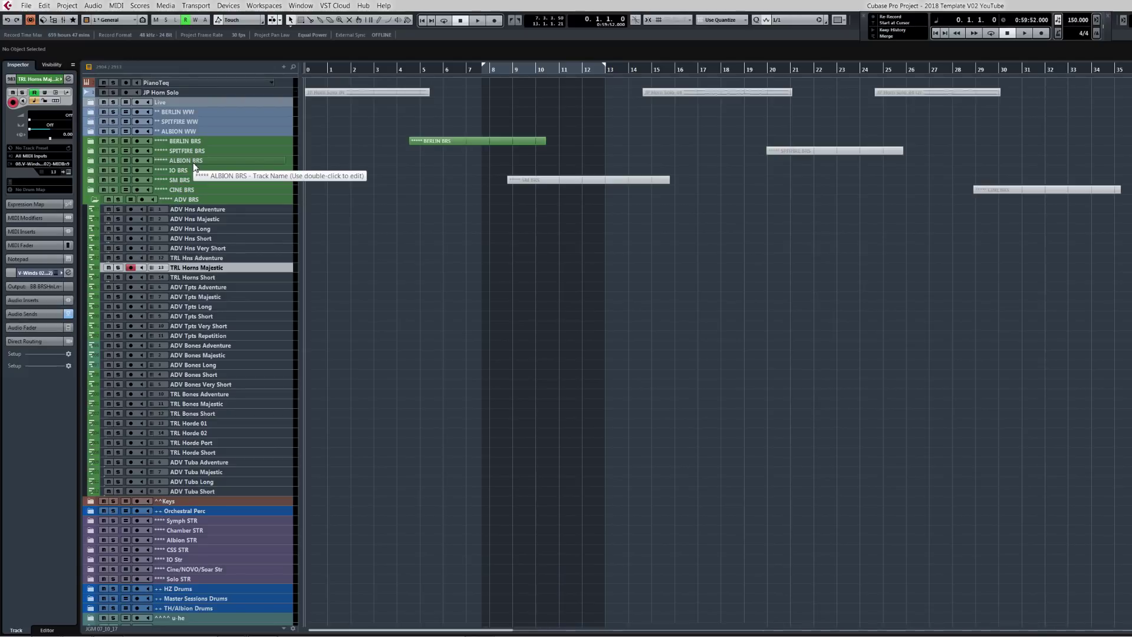
click(207, 228)
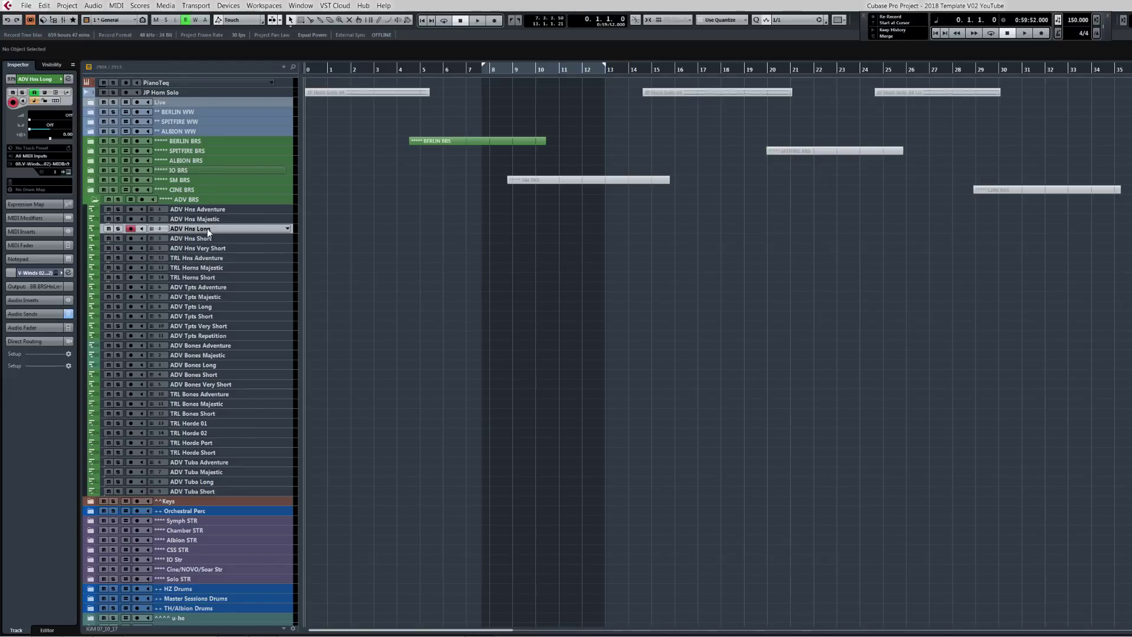